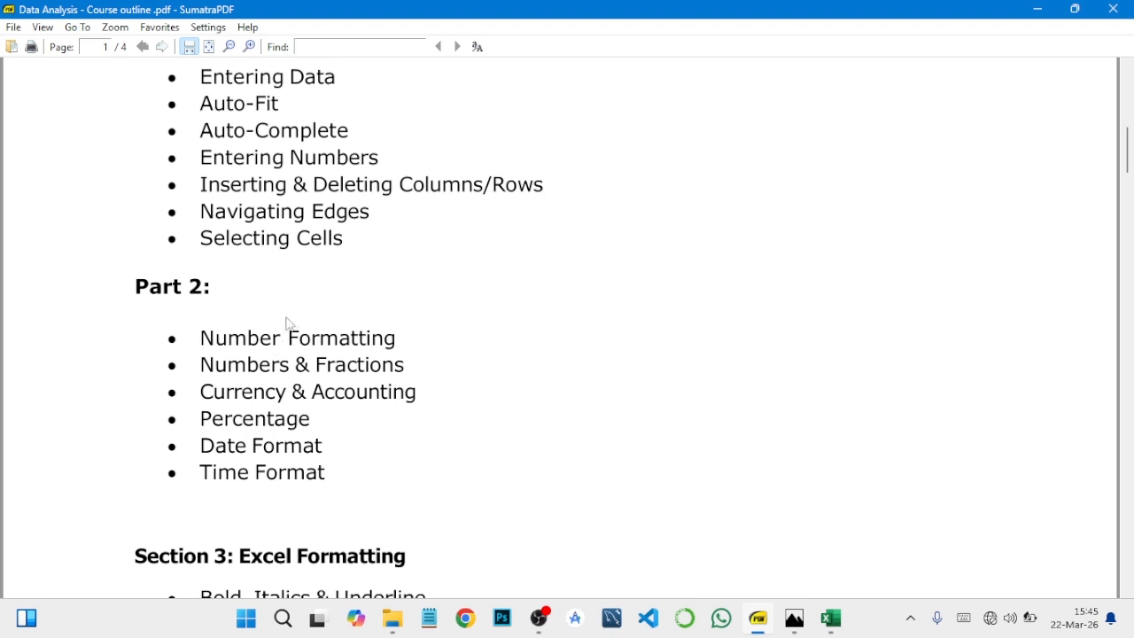
# - Review the Section 2 Data Entry topics in the course outline PDF and switch to the Excel workbook
pyautogui.scroll(3, 285, 318)
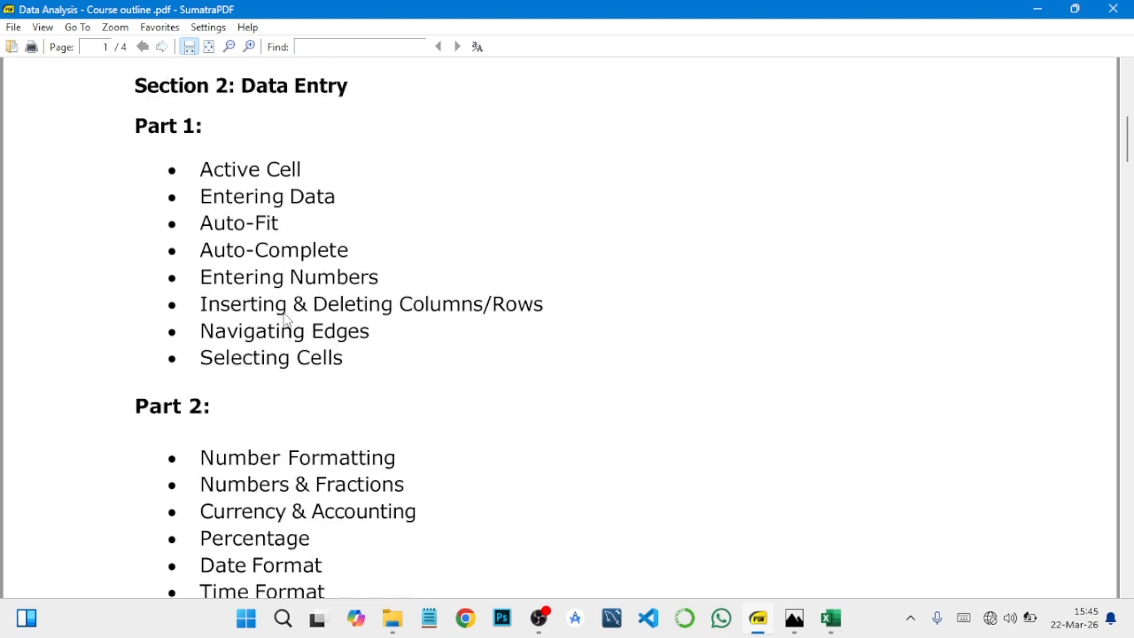
pyautogui.scroll(-2, 286, 319)
pyautogui.scroll(2, 286, 319)
pyautogui.scroll(-3, 246, 338)
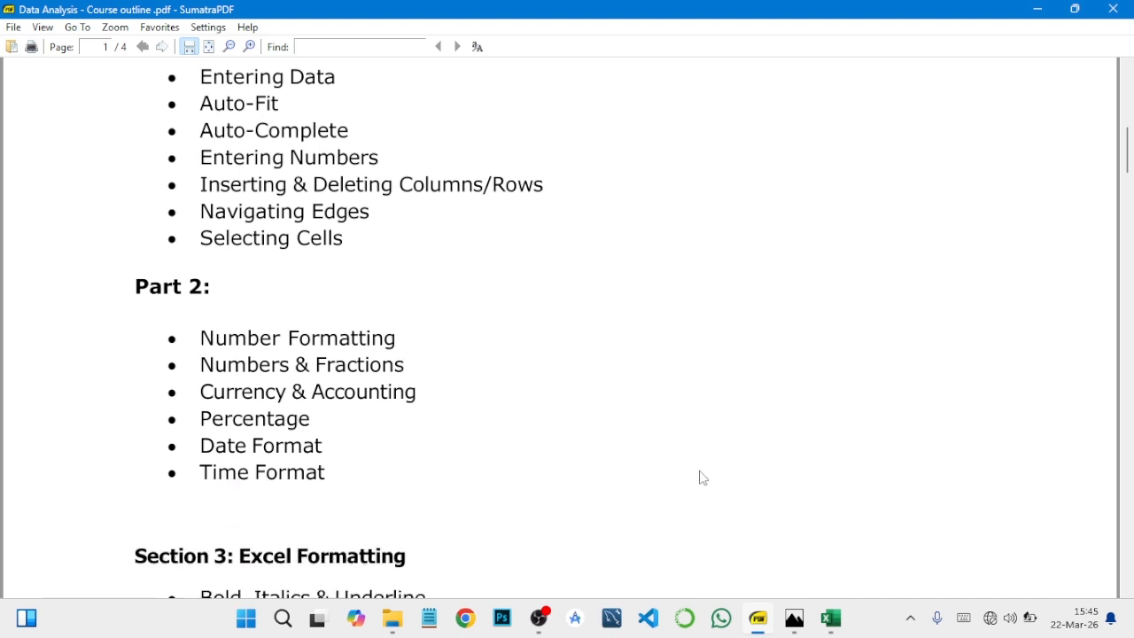
pyautogui.moveTo(830, 625)
pyautogui.click(828, 618)
pyautogui.click(571, 386)
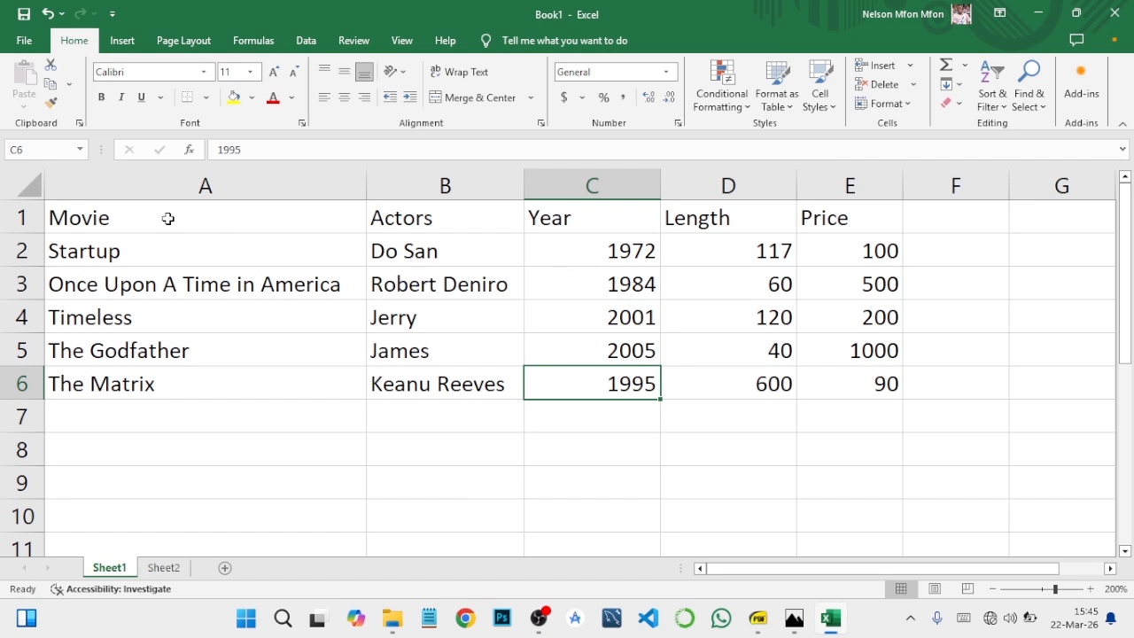
# - Save the workbook to the Desktop under the file name DATA ENTRY IN EXCEL
pyautogui.click(24, 40)
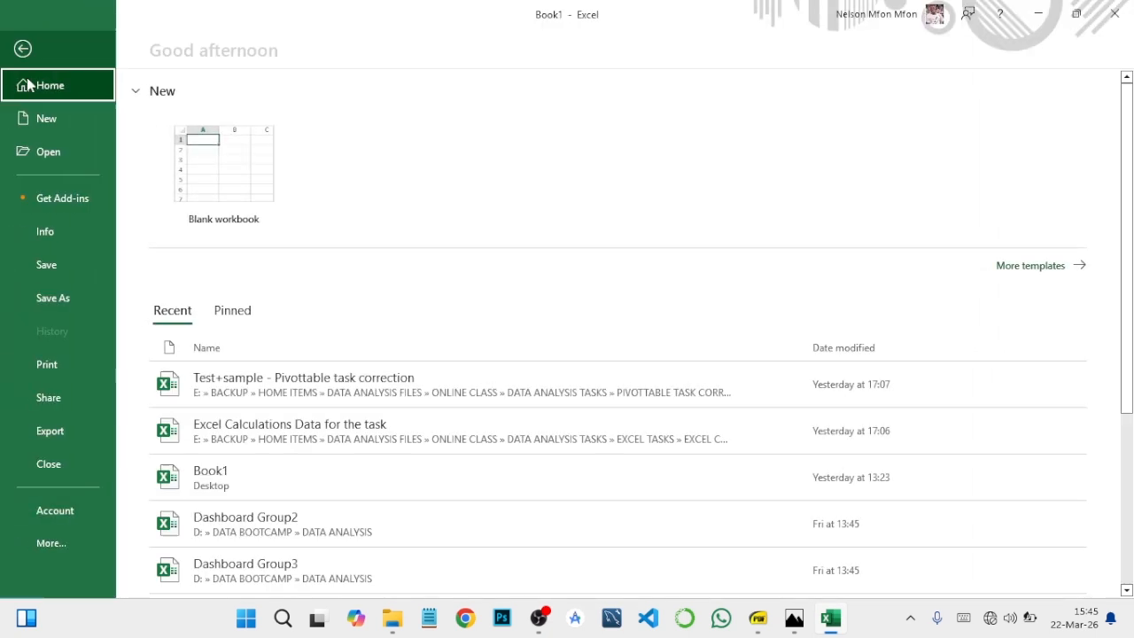
pyautogui.click(53, 297)
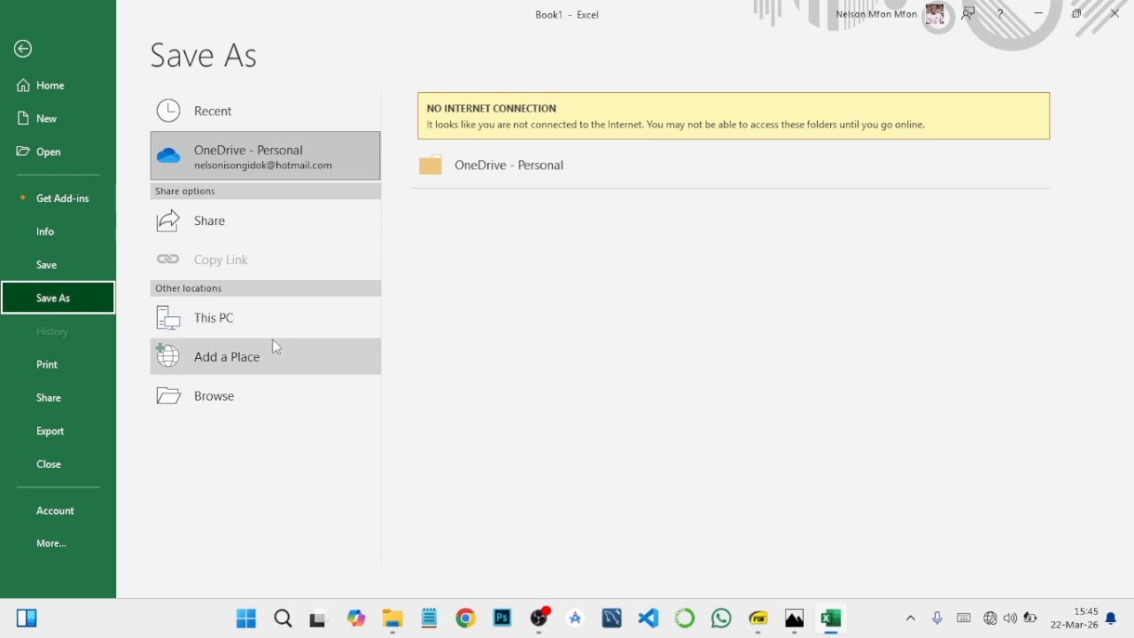
pyautogui.click(266, 396)
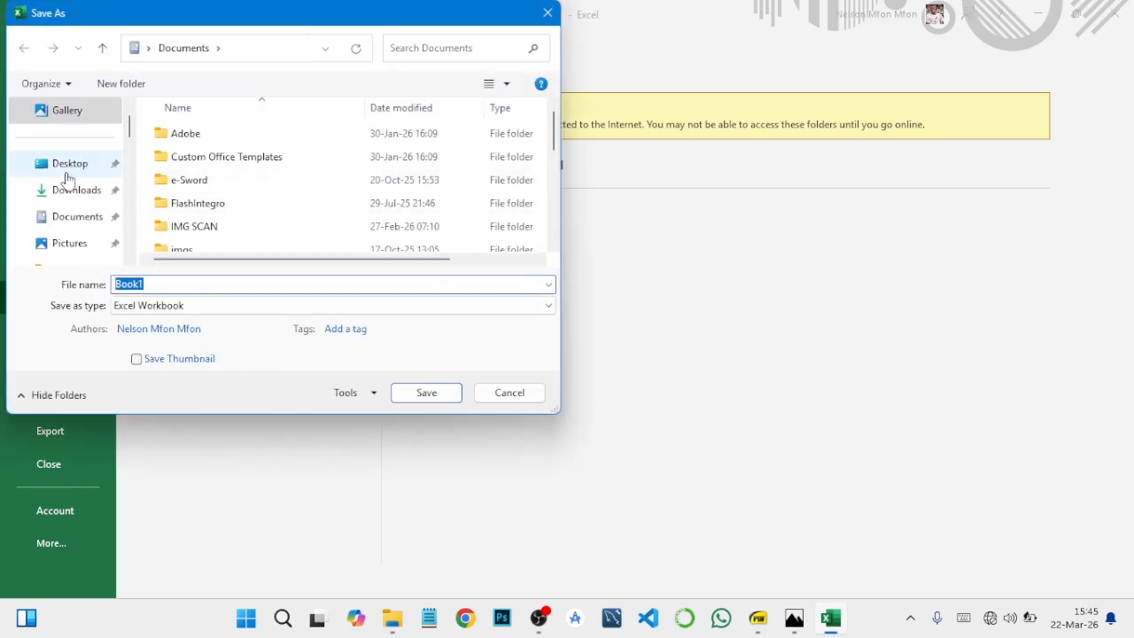
pyautogui.click(68, 165)
pyautogui.doubleClick(195, 282)
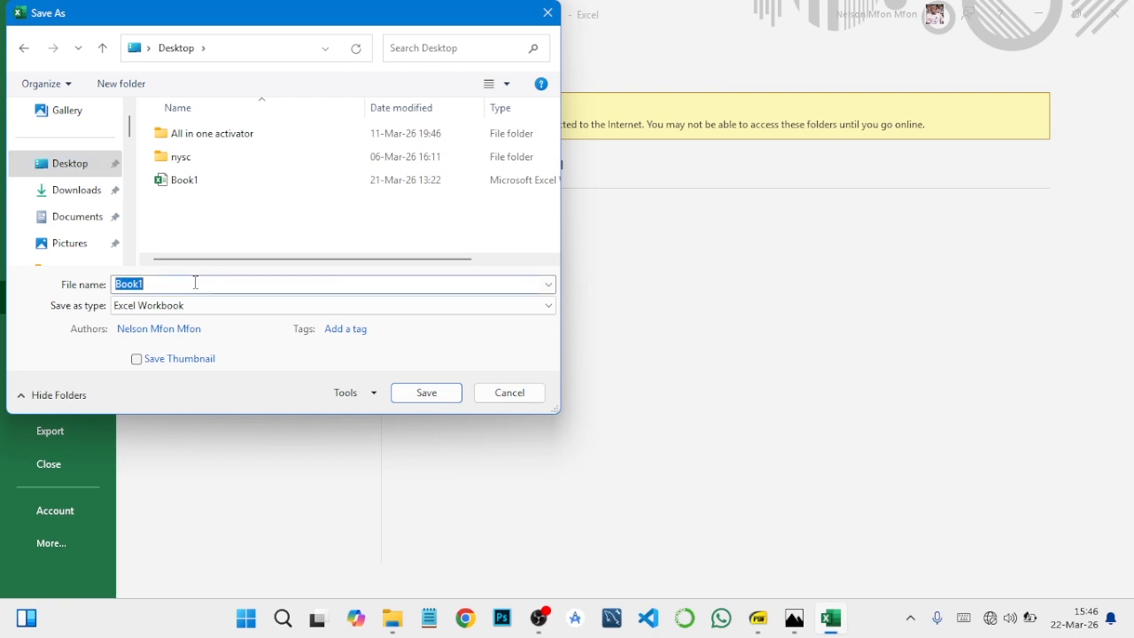
pyautogui.write('DATA ENTRY IN EXCEL')
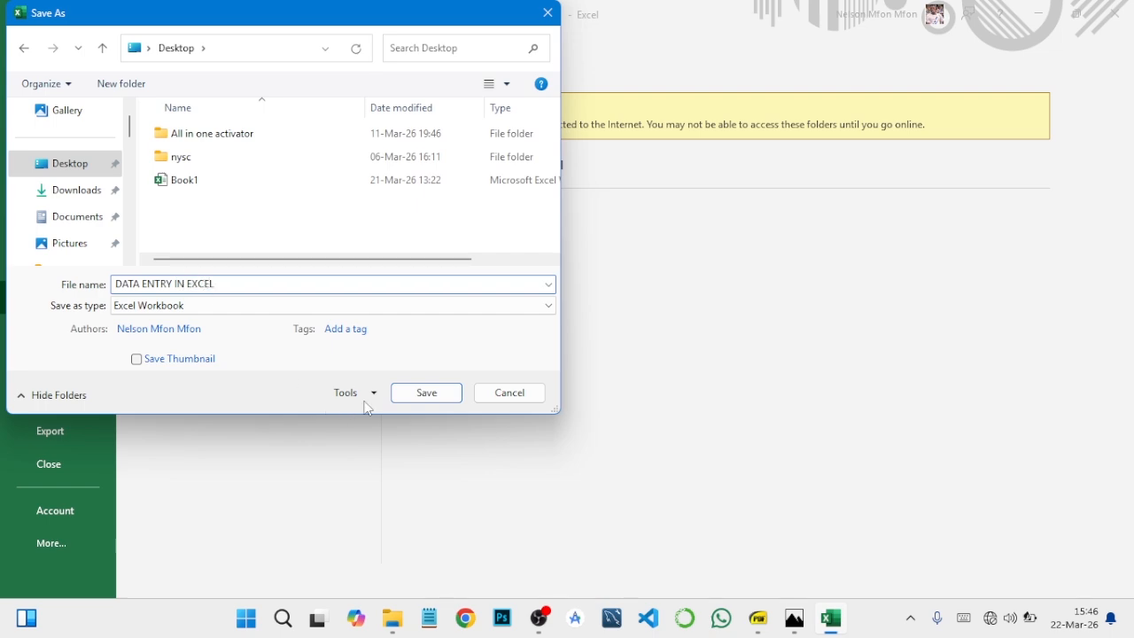
pyautogui.click(426, 392)
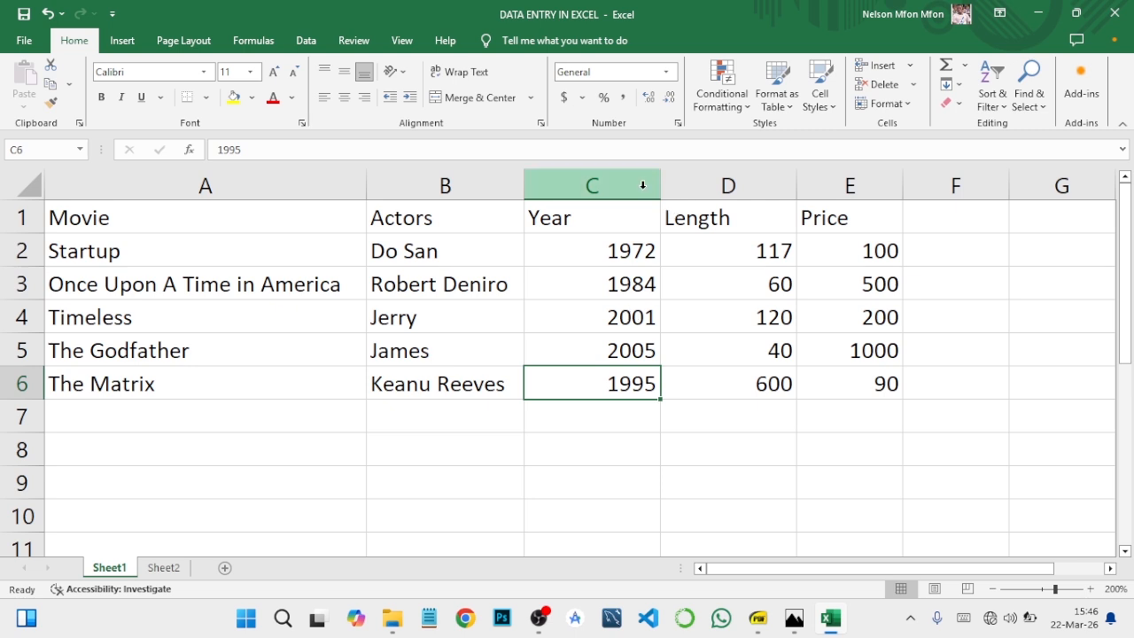
# - Check the Part 2 topics in the course outline PDF and format the workbook's Length column as Number with no decimal places
pyautogui.click(758, 618)
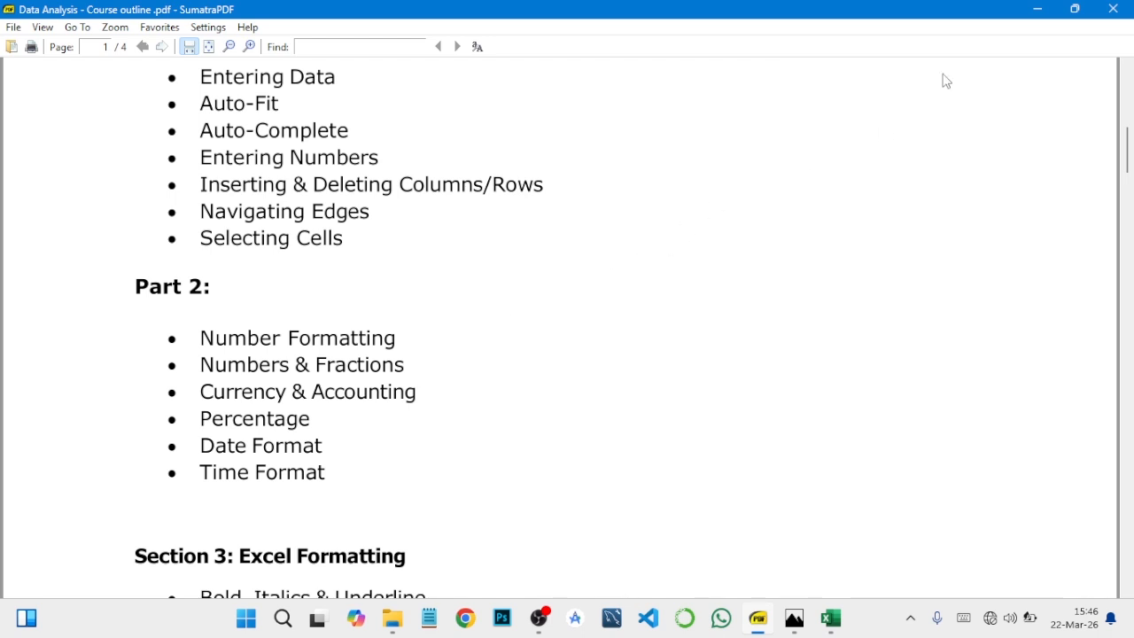
pyautogui.click(1030, 11)
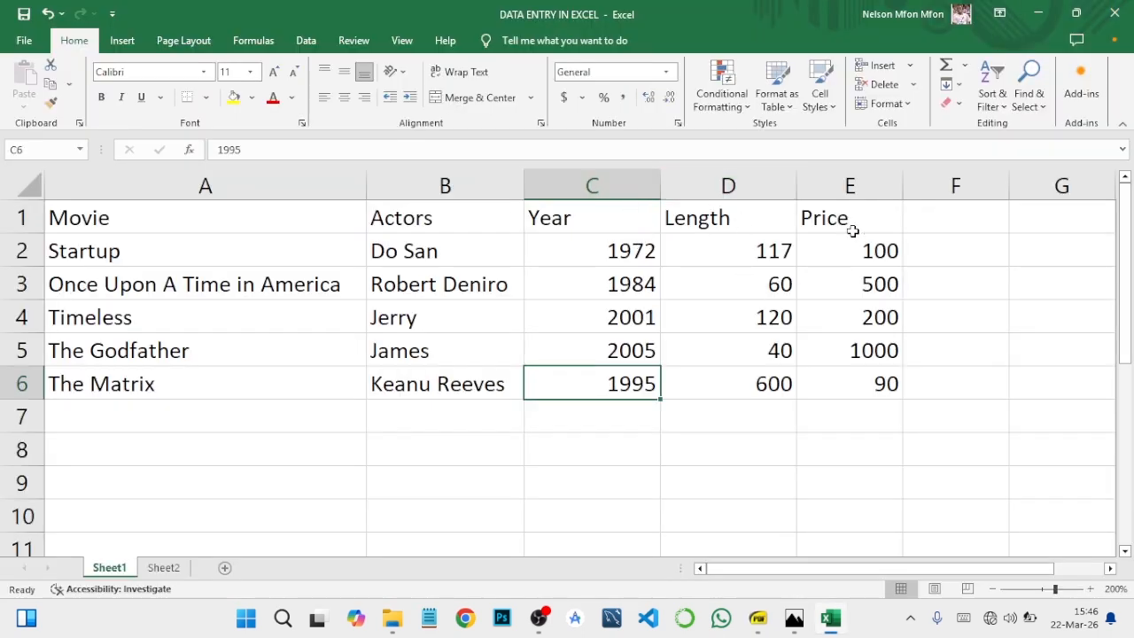
pyautogui.click(733, 185)
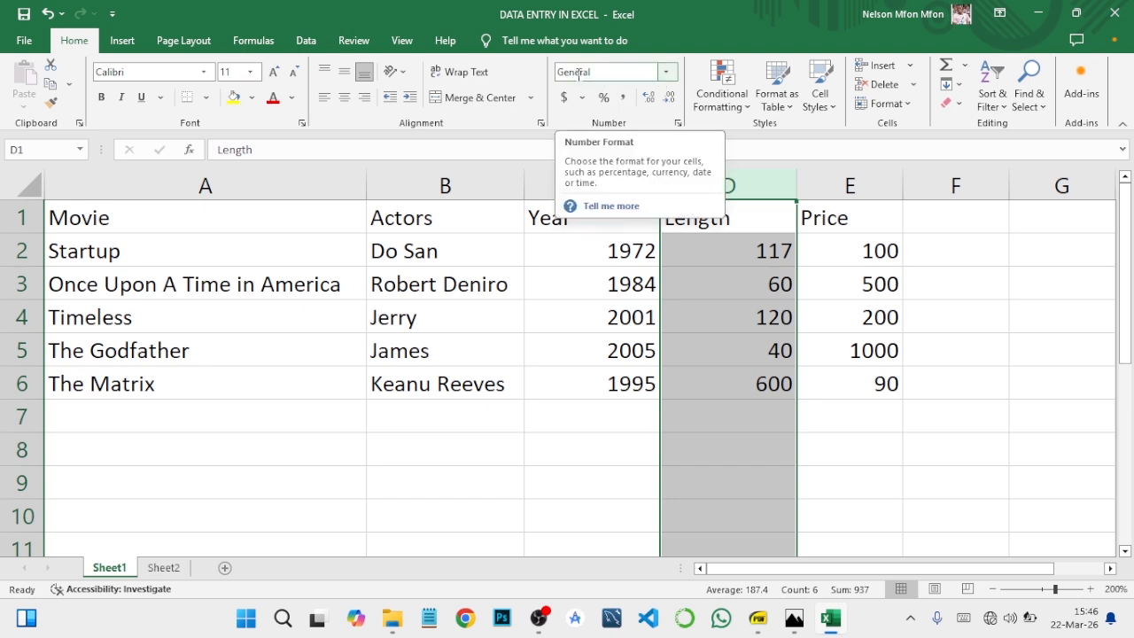
pyautogui.click(665, 73)
pyautogui.click(666, 74)
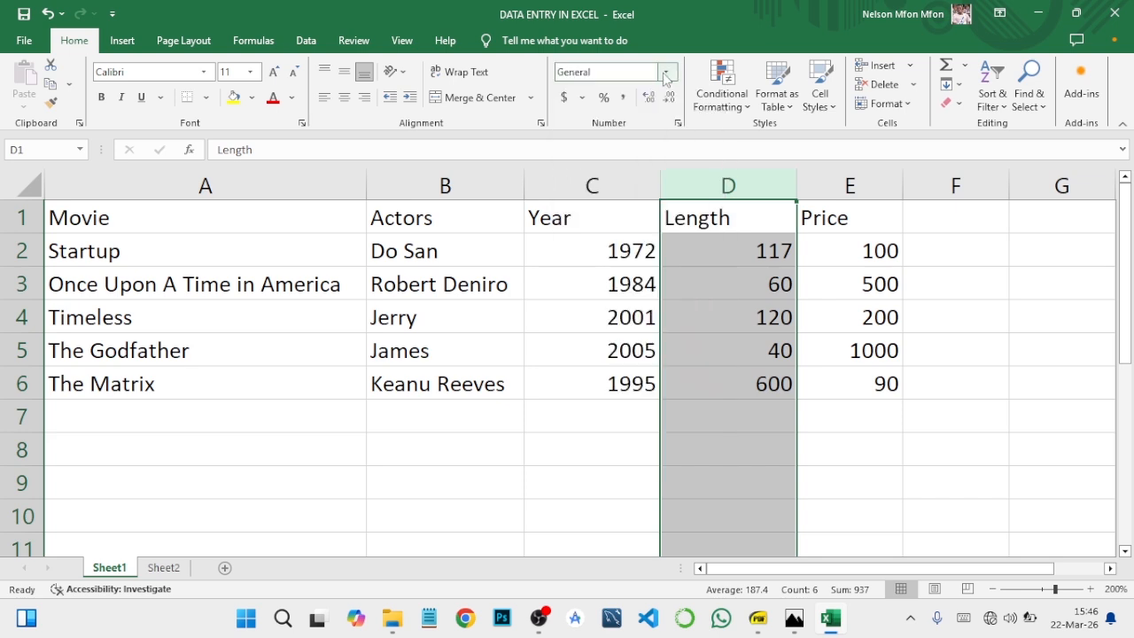
pyautogui.click(666, 75)
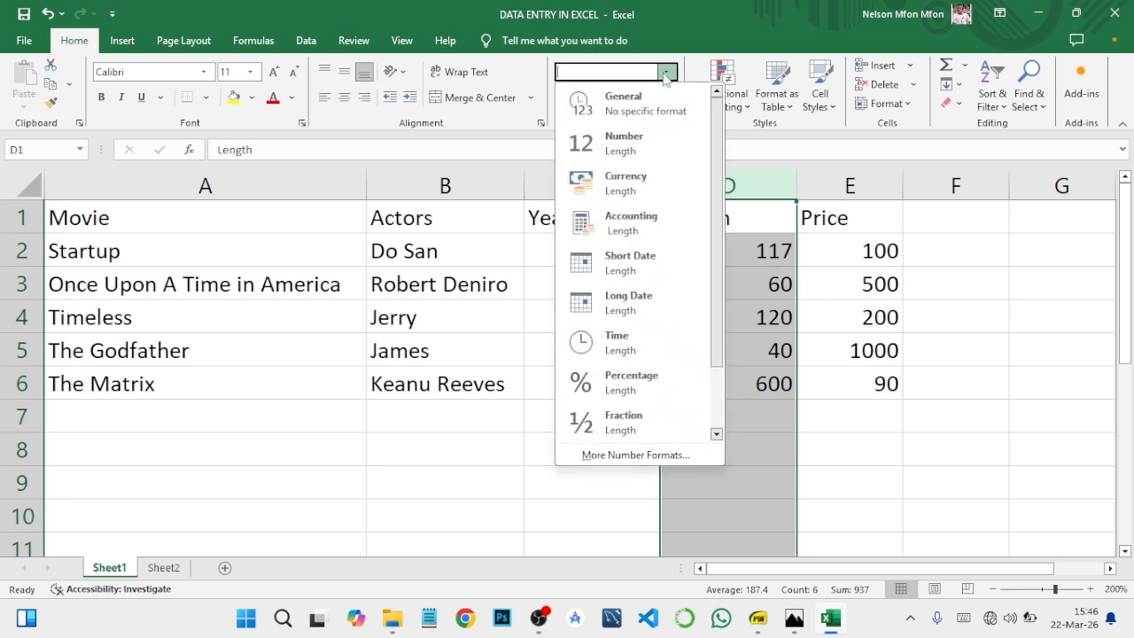
pyautogui.click(636, 146)
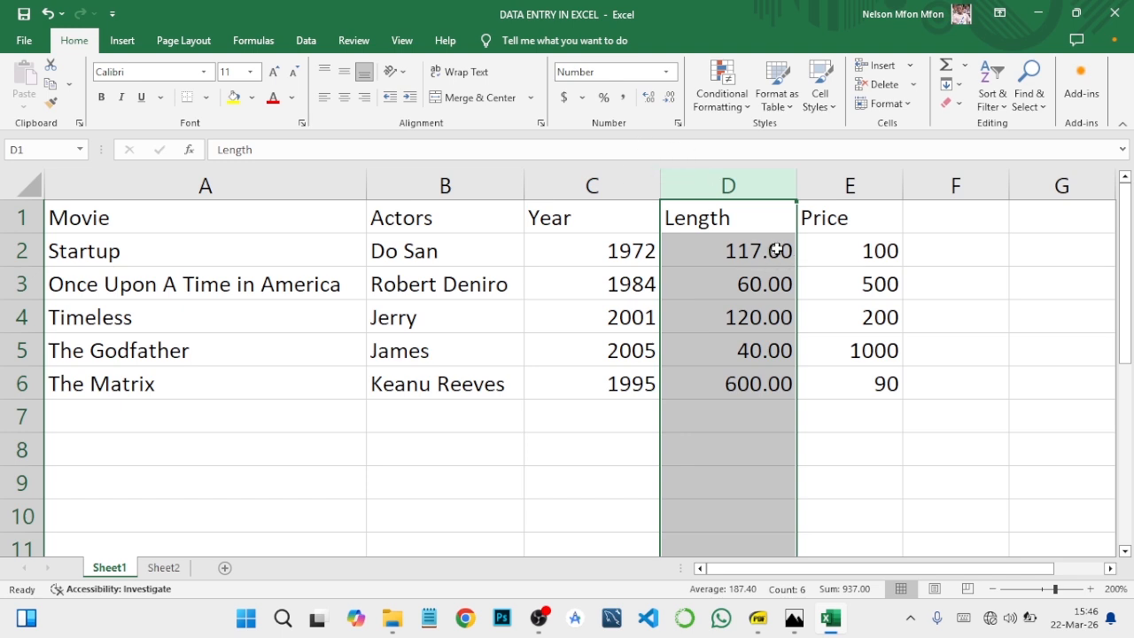
pyautogui.click(670, 98)
pyautogui.click(670, 97)
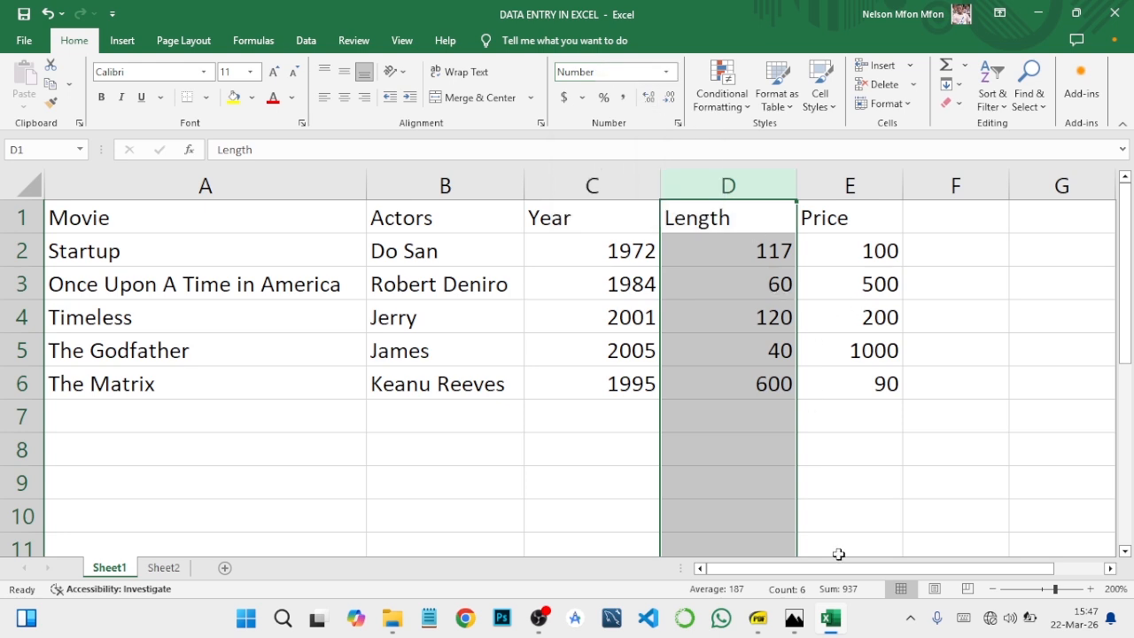
# - Glance at the course outline PDF, and enter the heading Fractions in cell A1 of the Excel workbook's Sheet2
pyautogui.click(757, 620)
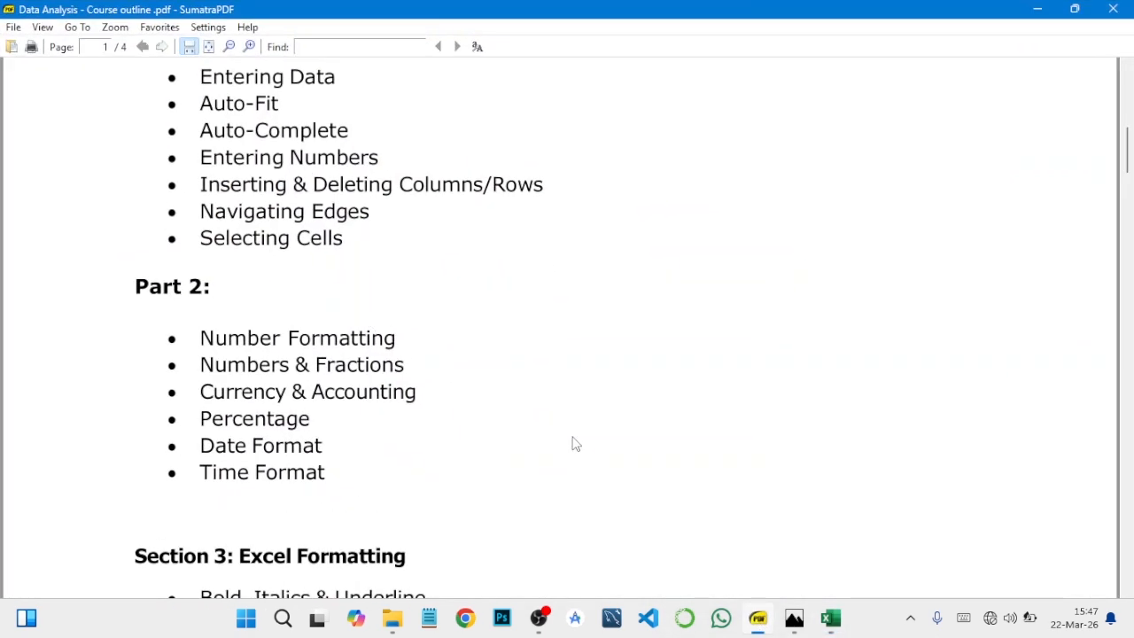
pyautogui.click(830, 620)
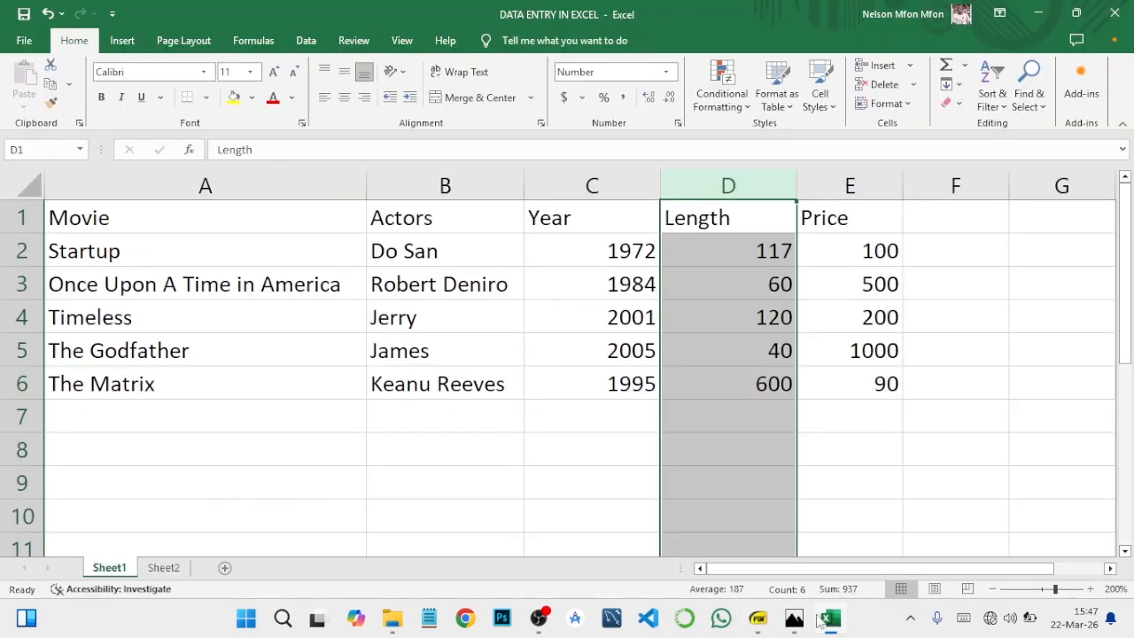
pyautogui.click(178, 568)
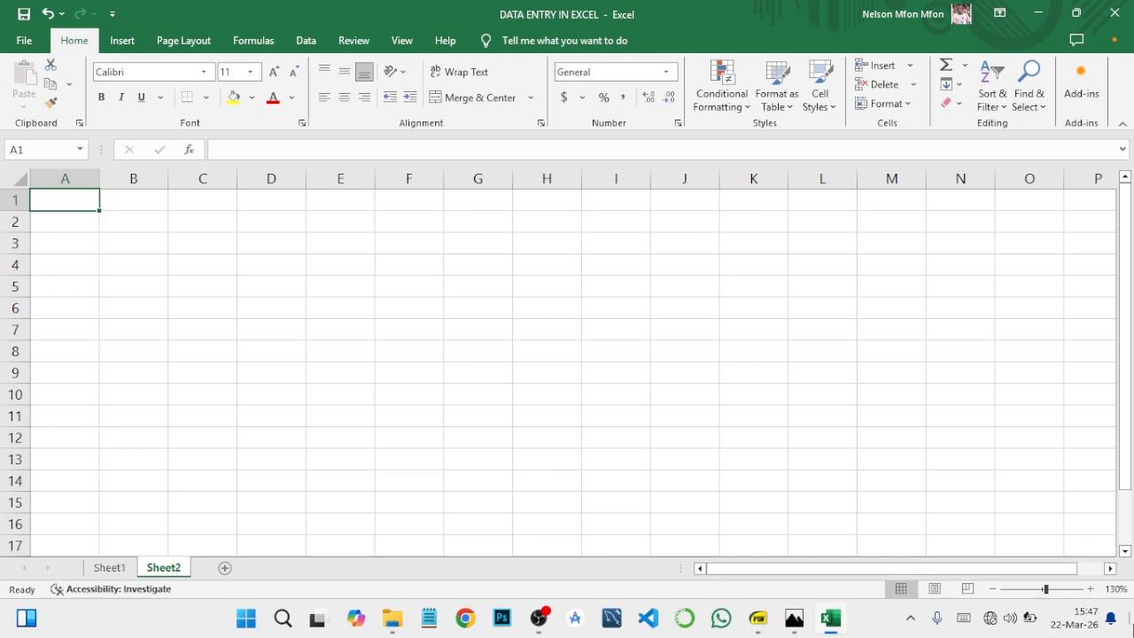
pyautogui.click(1090, 589)
pyautogui.click(1090, 589)
pyautogui.click(1090, 589)
pyautogui.click(1090, 589)
pyautogui.click(1090, 589)
pyautogui.click(1091, 589)
pyautogui.click(1090, 588)
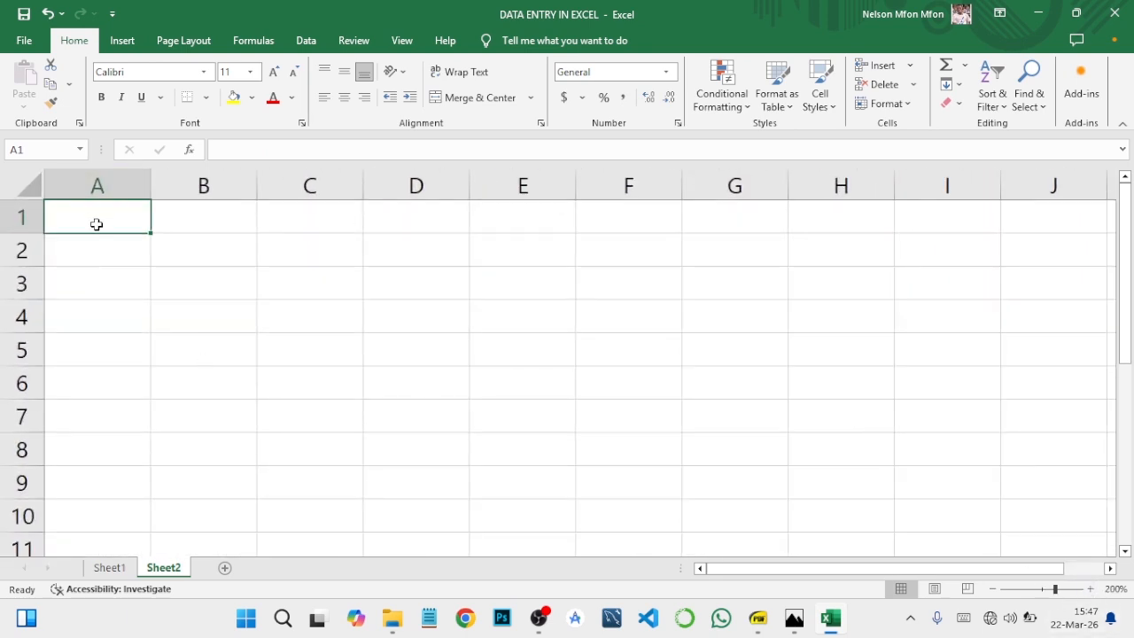
pyautogui.write('Fra')
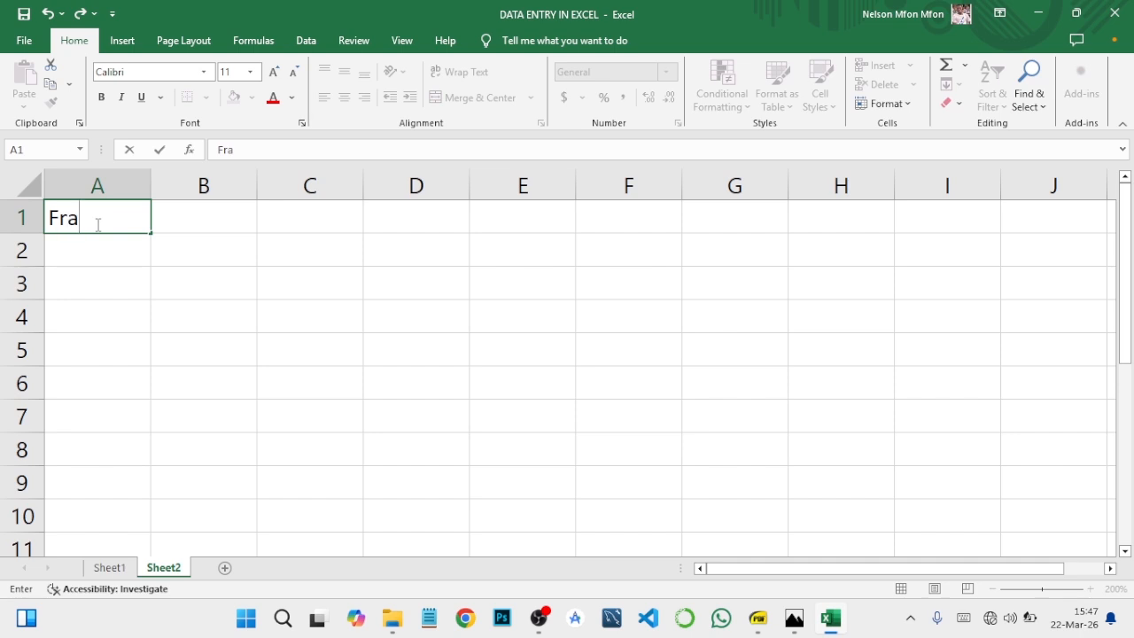
pyautogui.write('ctions')
pyautogui.press('Return')
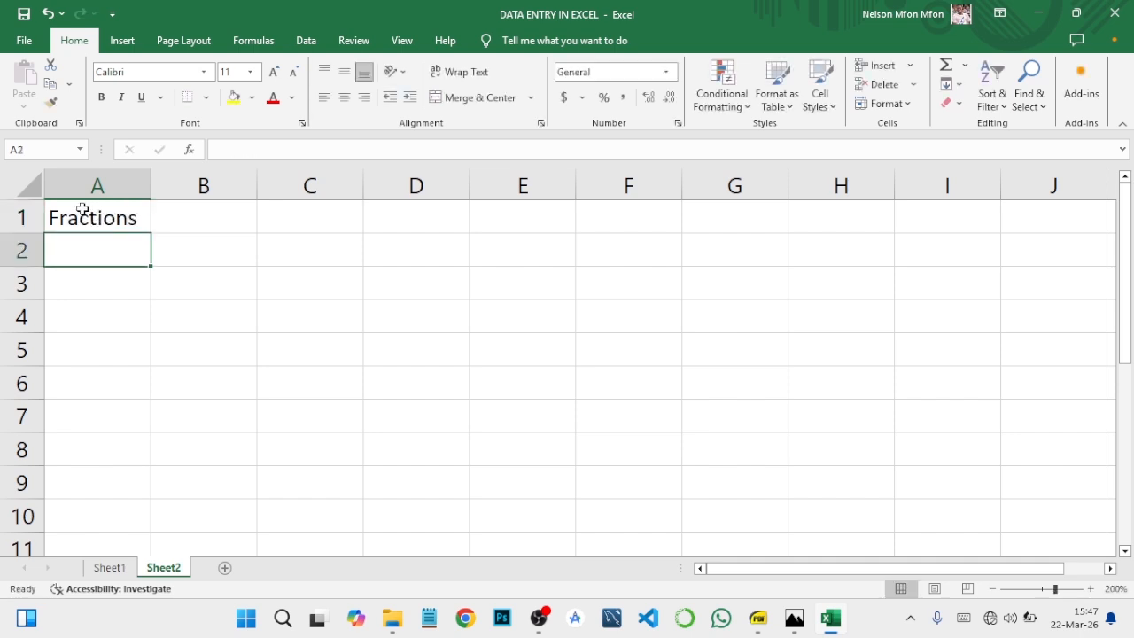
# - Format the whole Fractions column as Fraction with the type Up to one digit (1/4)
pyautogui.click(99, 188)
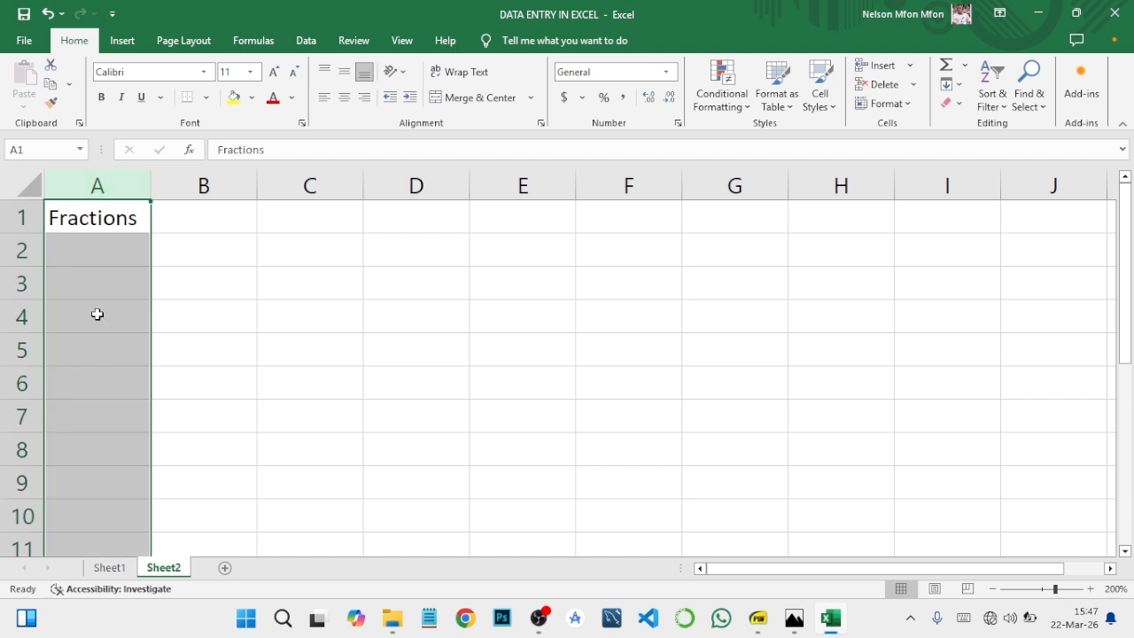
pyautogui.rightClick(102, 188)
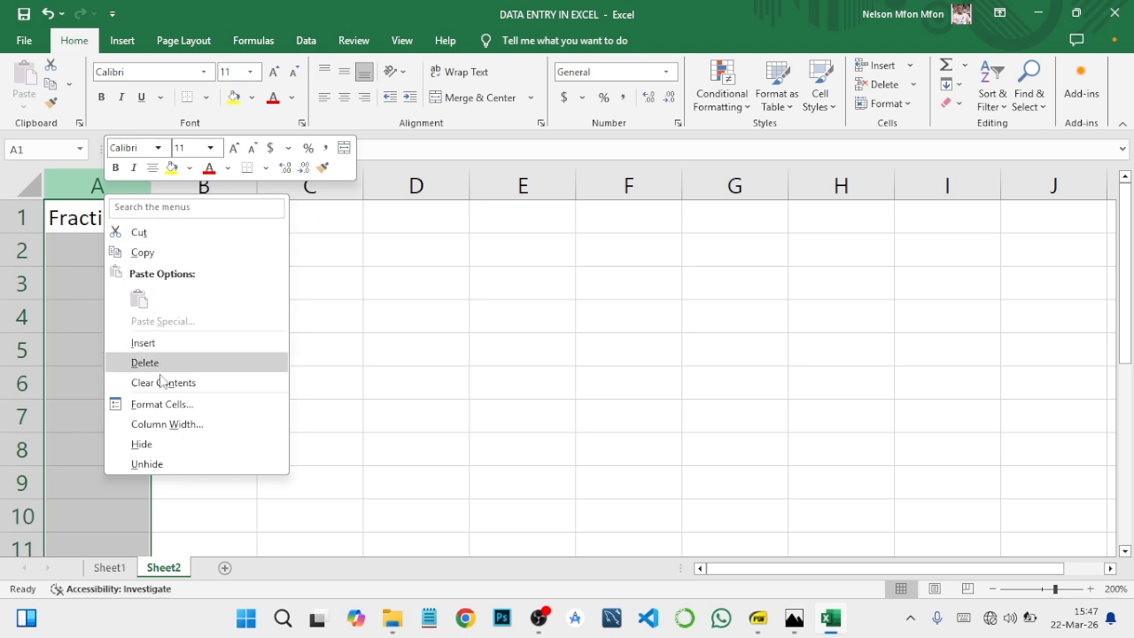
pyautogui.click(160, 407)
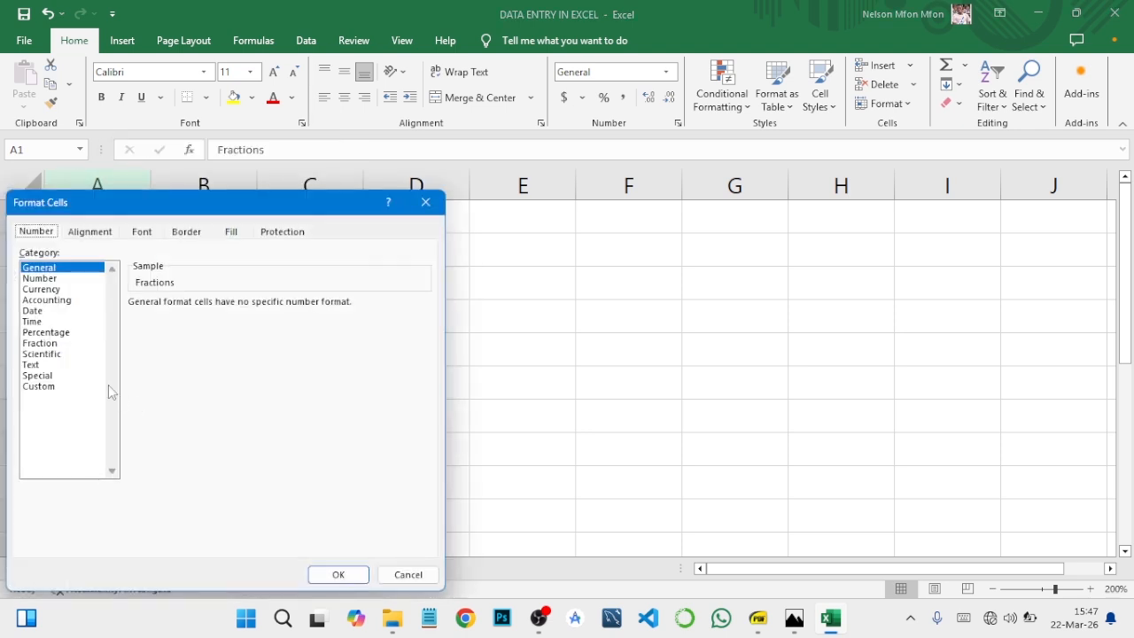
pyautogui.click(44, 344)
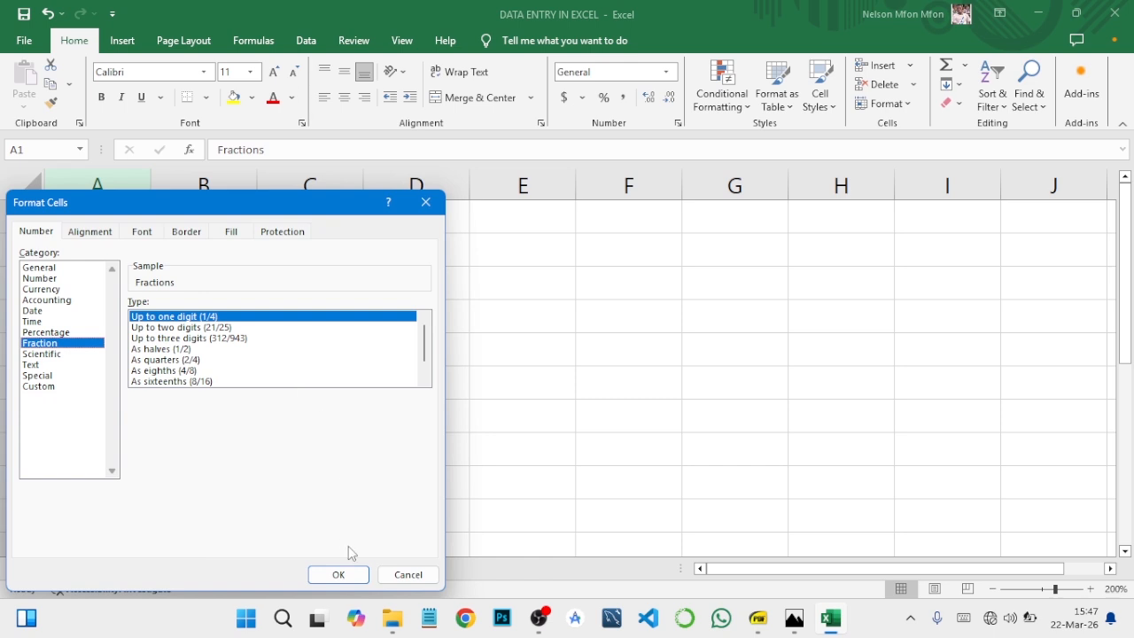
pyautogui.click(338, 575)
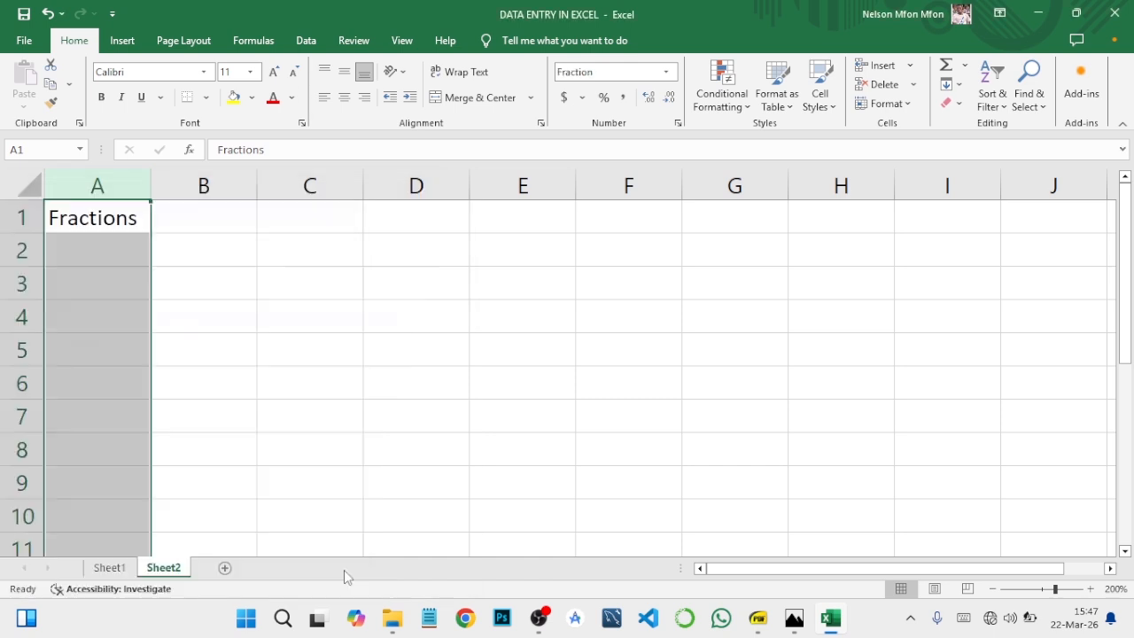
# - Enter 1.5, 2.5 and 5.4 in cells A2 to A4 below the Fractions heading
pyautogui.click(102, 249)
pyautogui.write('1.5')
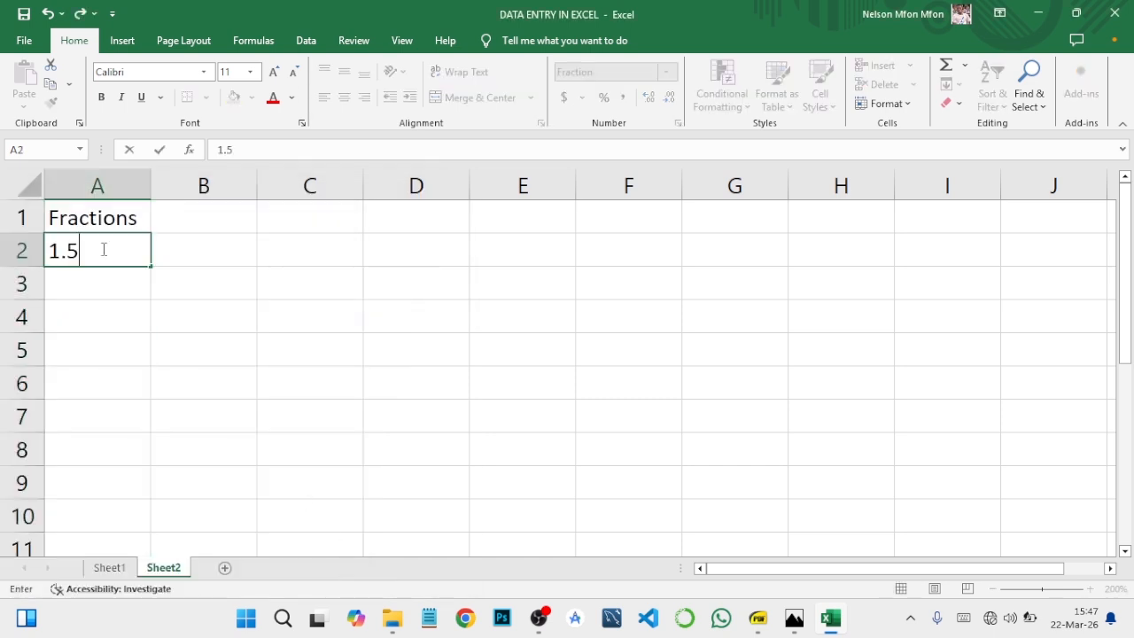
pyautogui.press('Return')
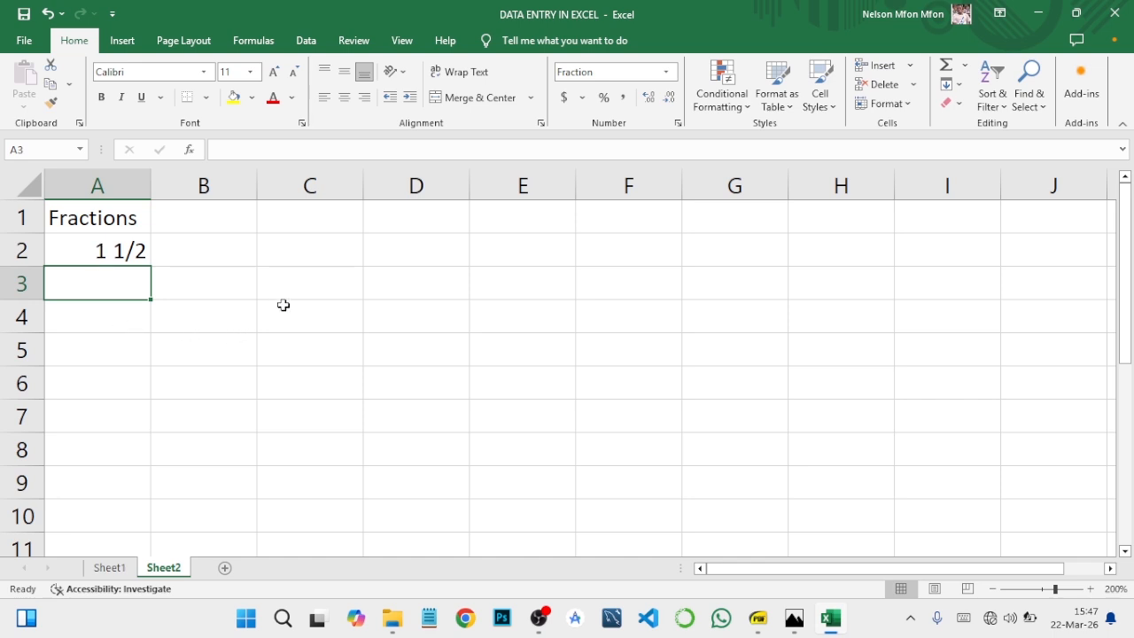
pyautogui.write('2.5')
pyautogui.press('Return')
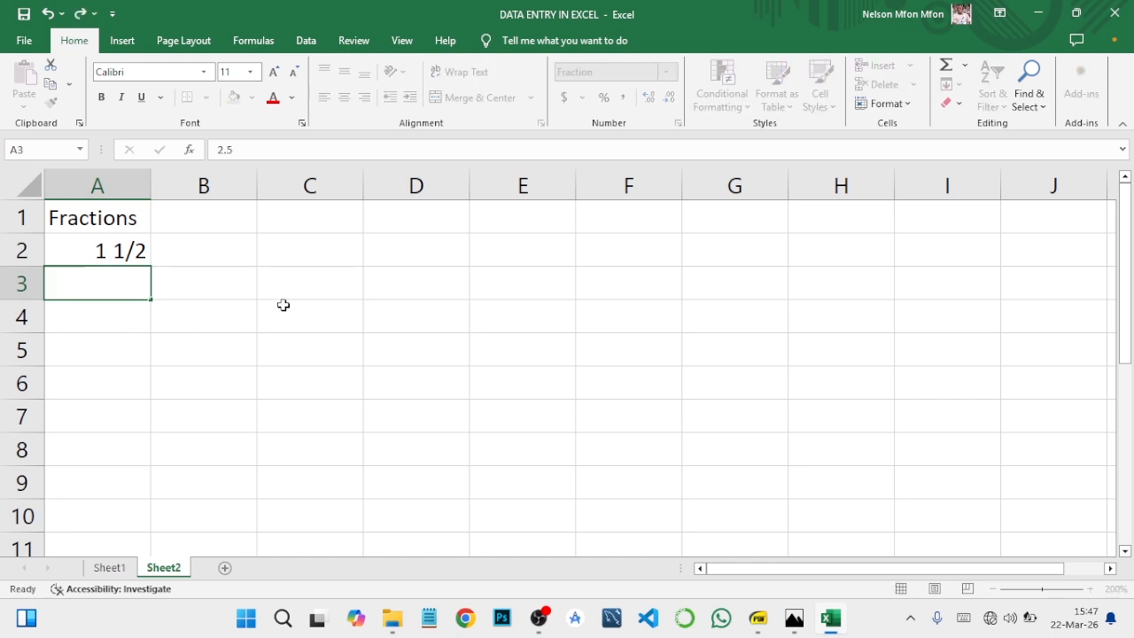
pyautogui.write('5')
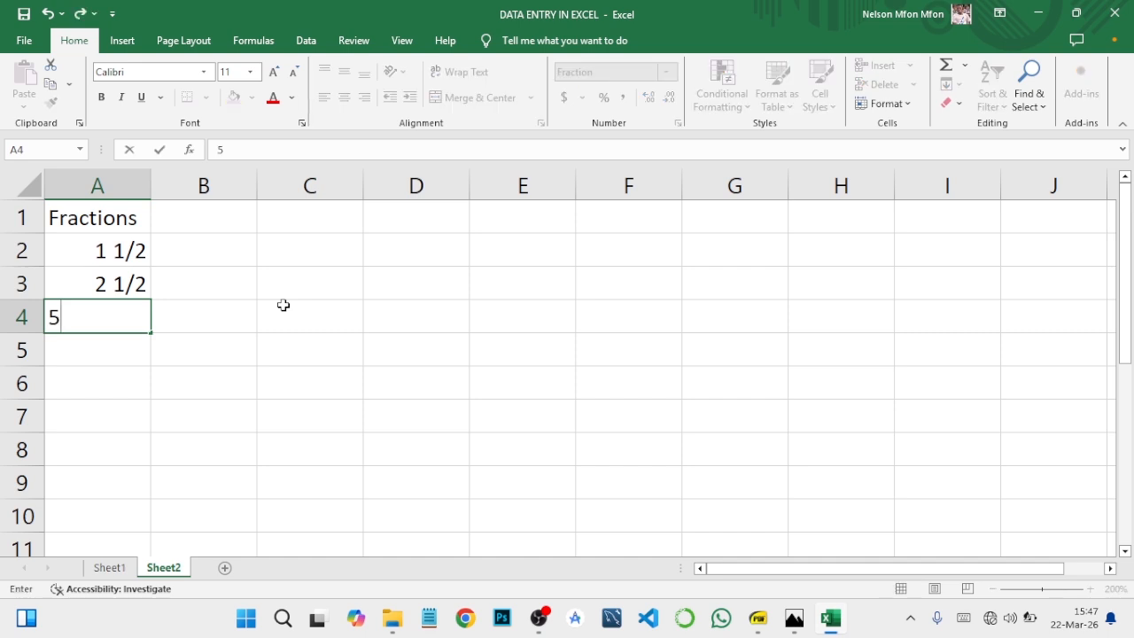
pyautogui.write('.4')
pyautogui.press('Return')
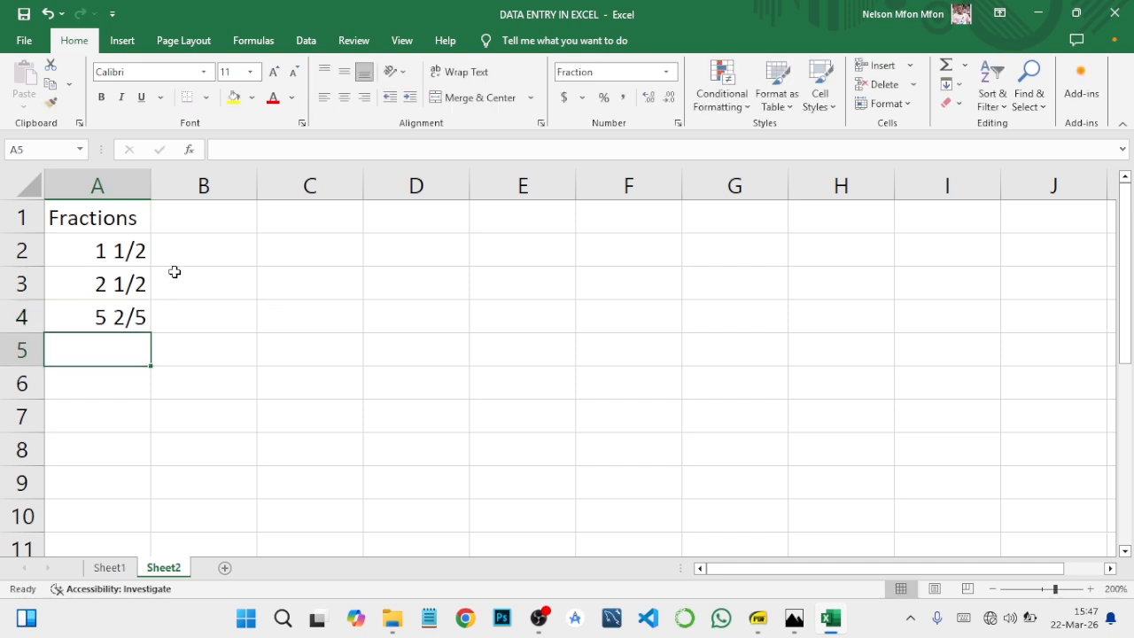
# - Select the Fractions column, consult the course outline PDF for the topic after Numbers & Fractions, and return to the Excel workbook
pyautogui.click(135, 189)
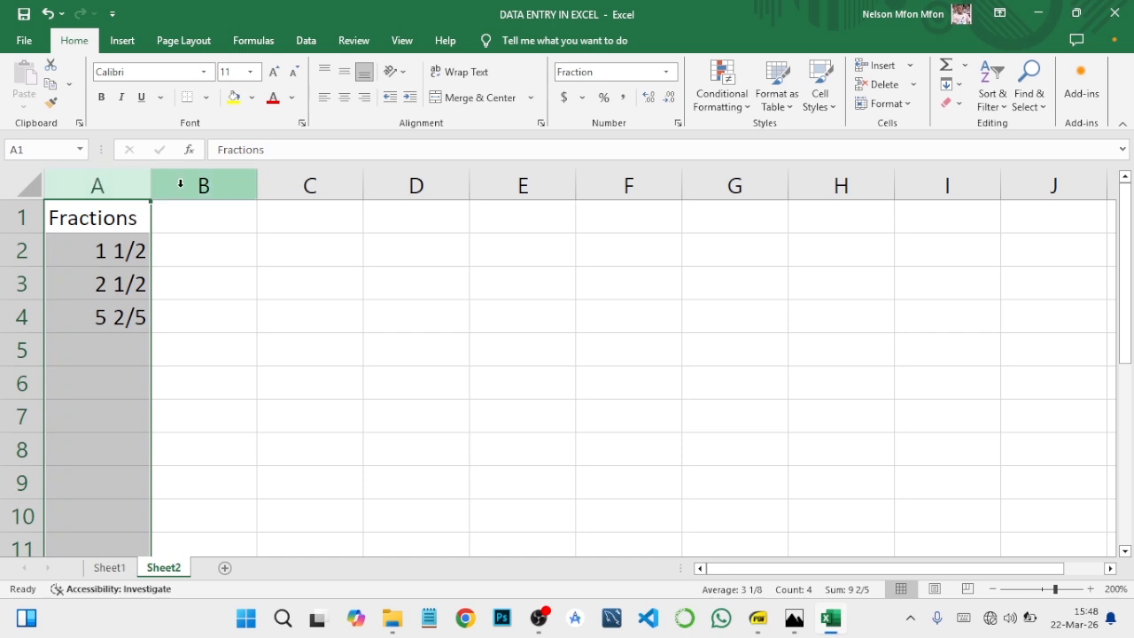
pyautogui.click(758, 618)
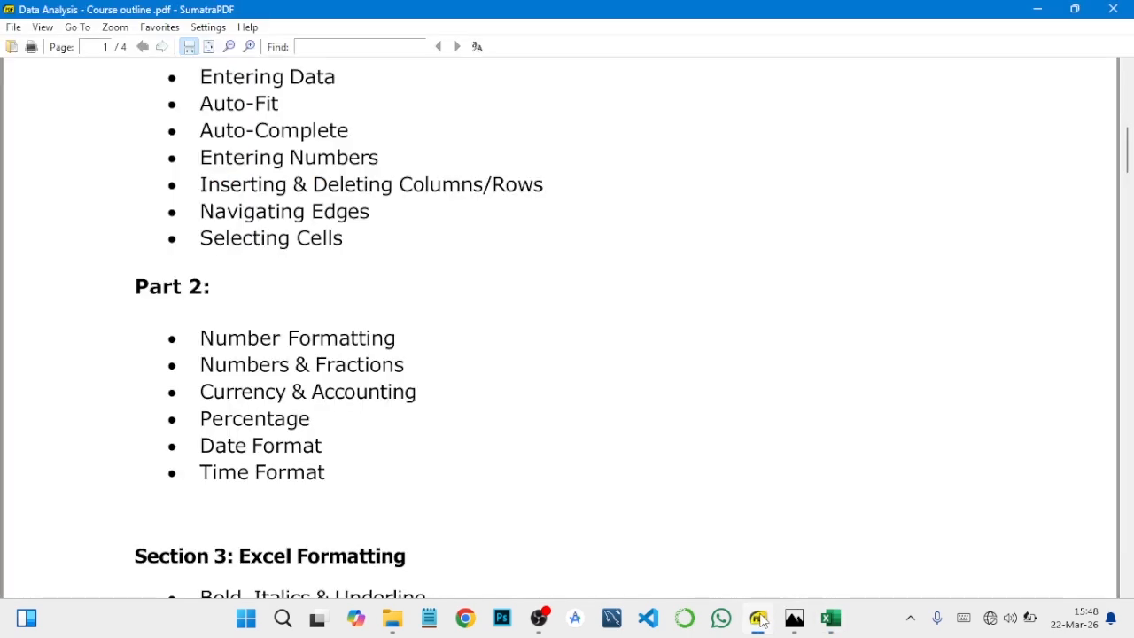
pyautogui.click(831, 618)
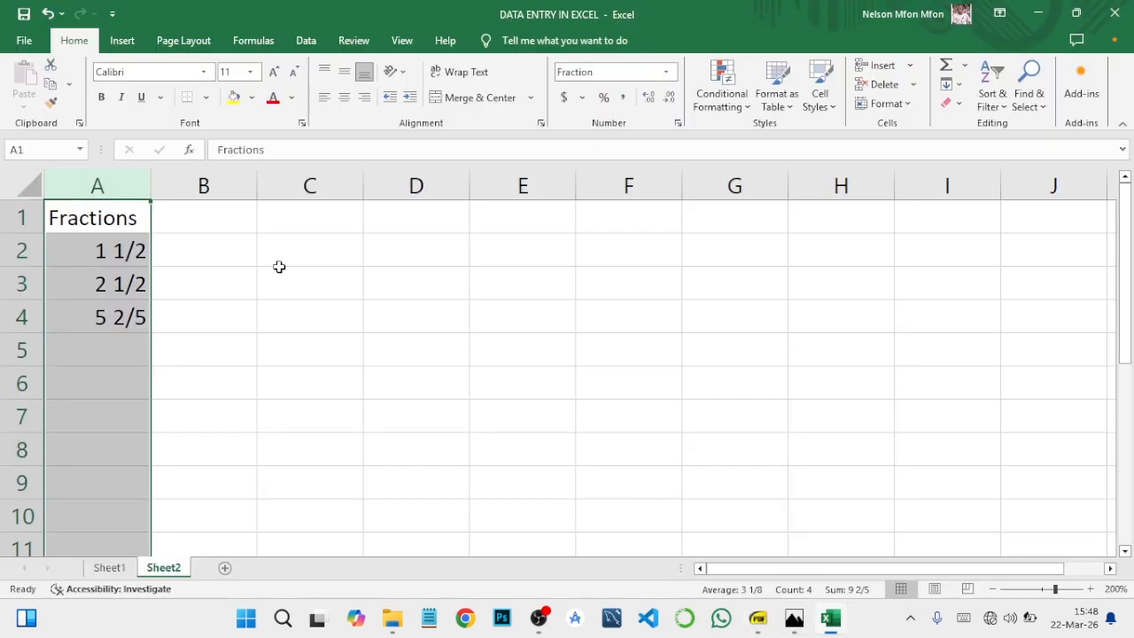
# - Format the Price column on Sheet1 as Currency without decimal places, and widen the column slightly
pyautogui.click(111, 571)
pyautogui.click(776, 357)
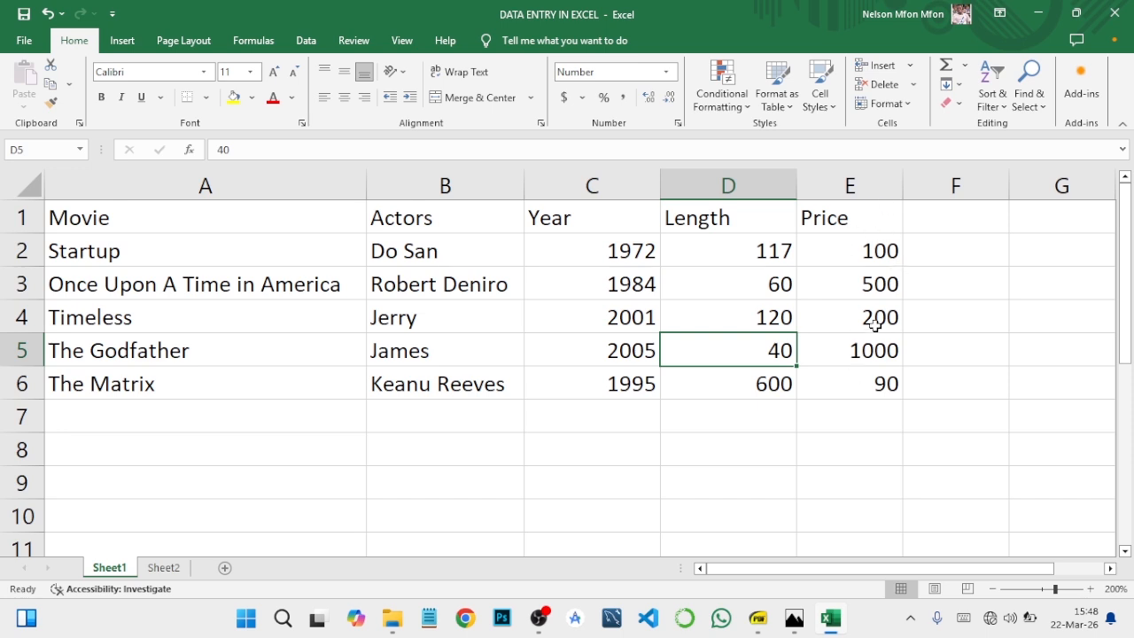
pyautogui.click(861, 251)
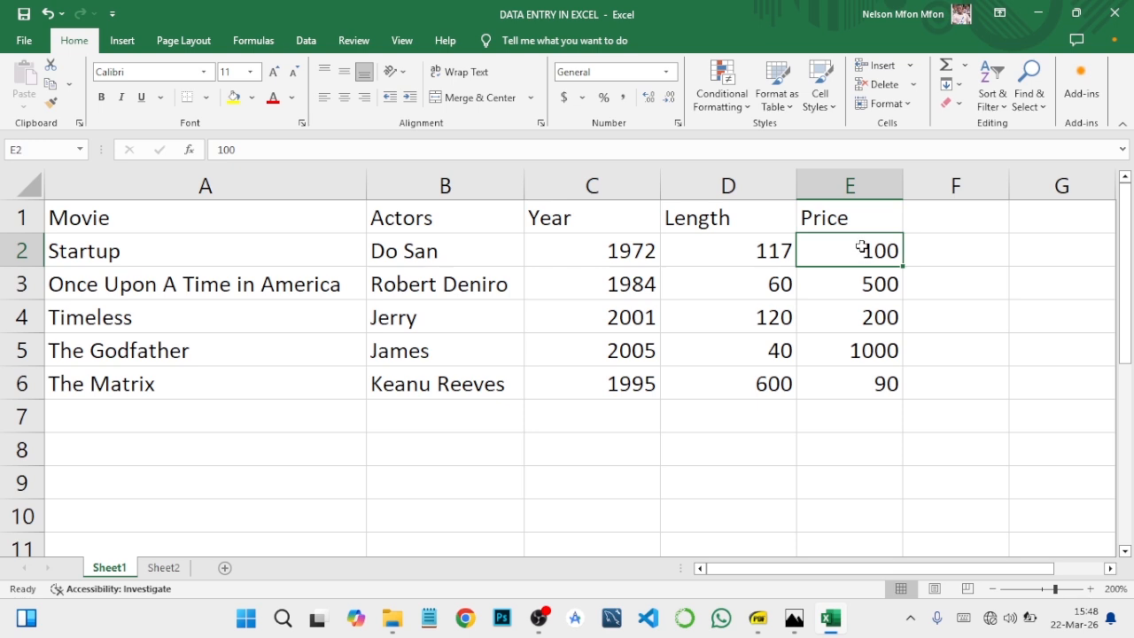
pyautogui.click(850, 183)
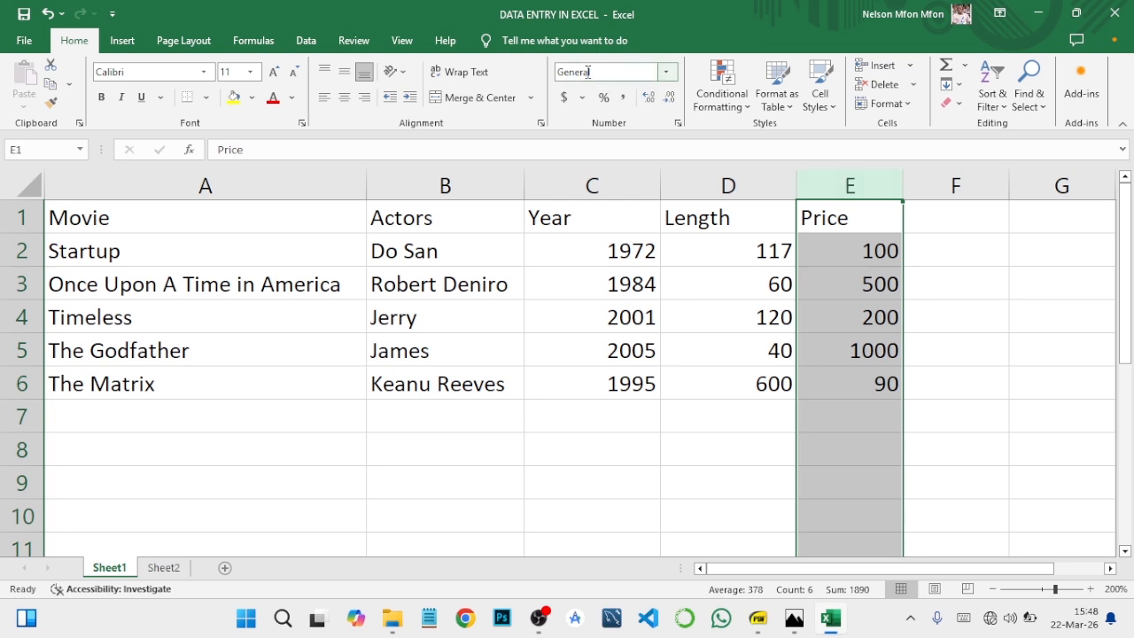
pyautogui.click(667, 72)
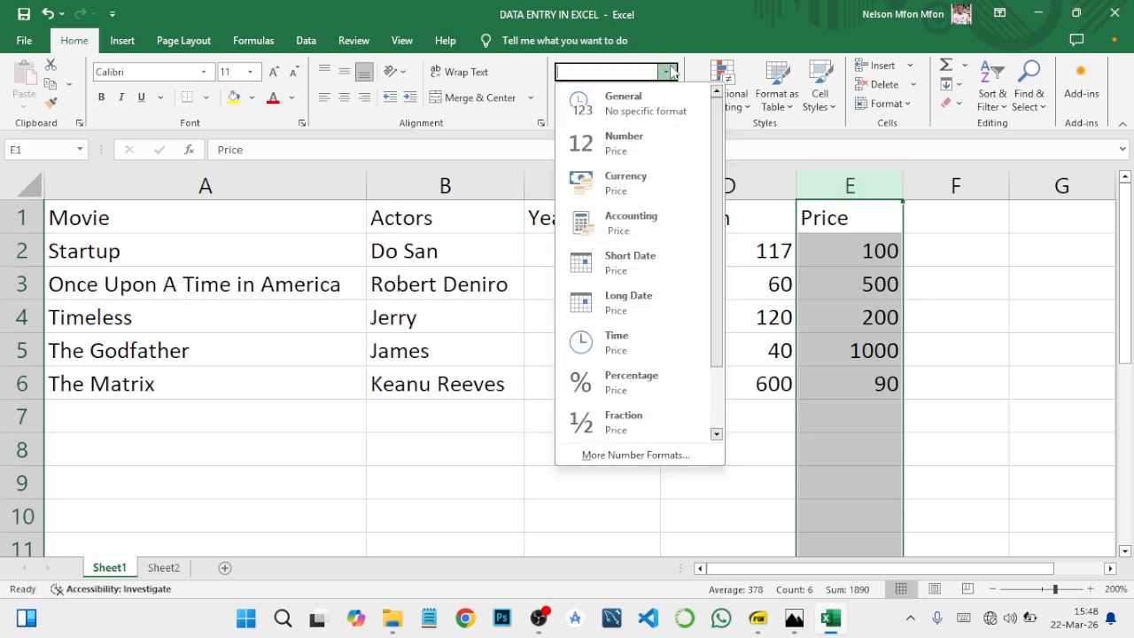
pyautogui.click(625, 182)
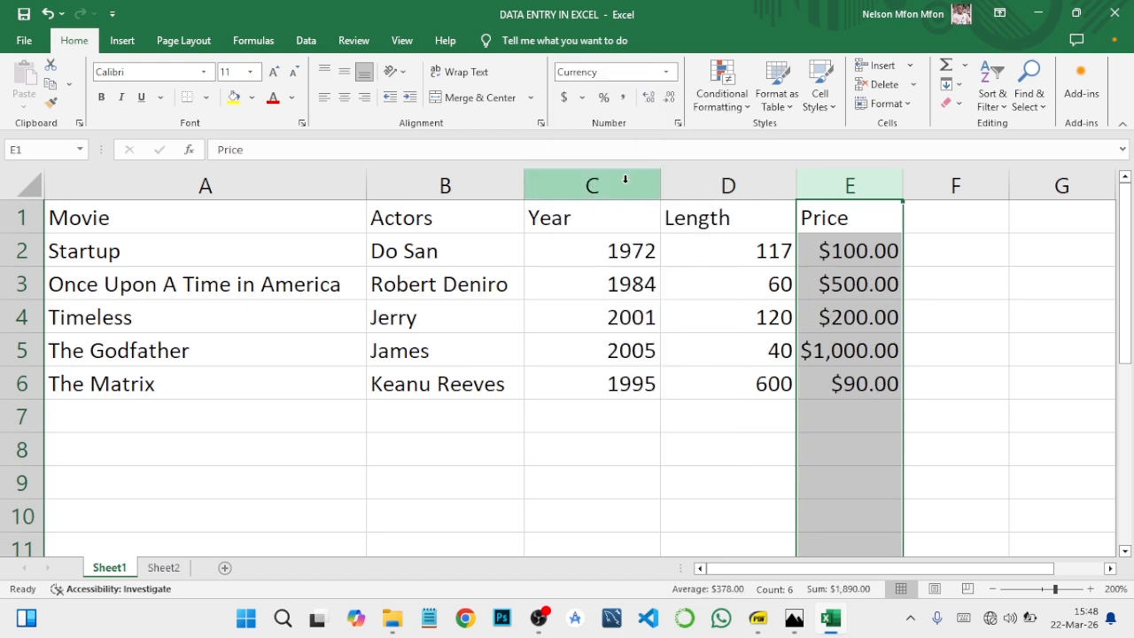
pyautogui.click(671, 99)
pyautogui.click(671, 99)
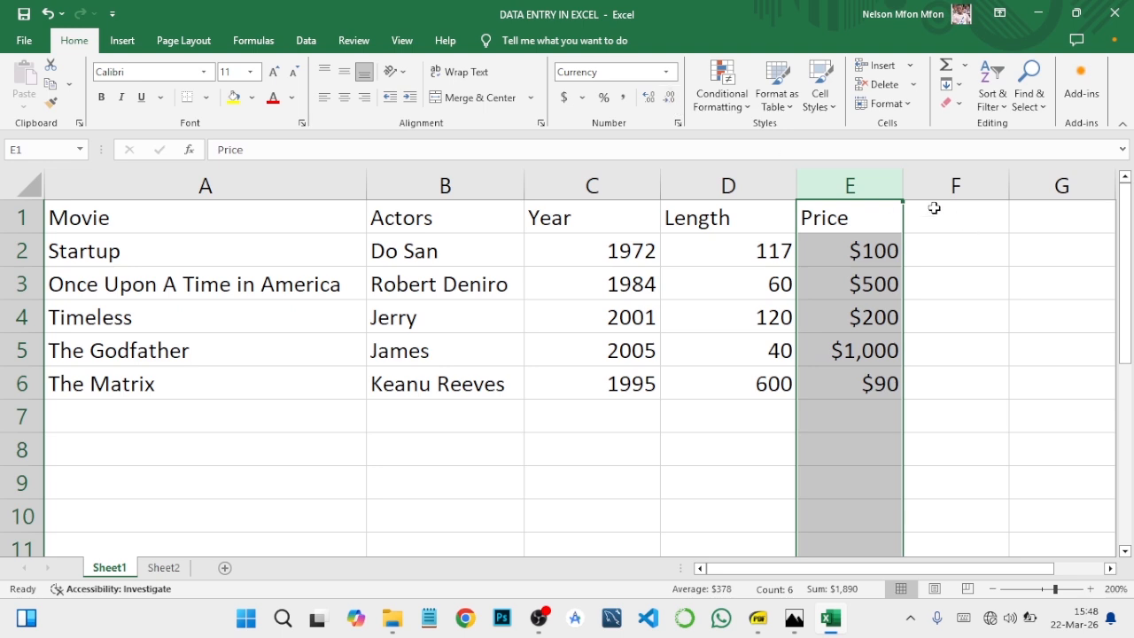
pyautogui.moveTo(901, 192); pyautogui.dragTo(931, 196)
pyautogui.click(948, 395)
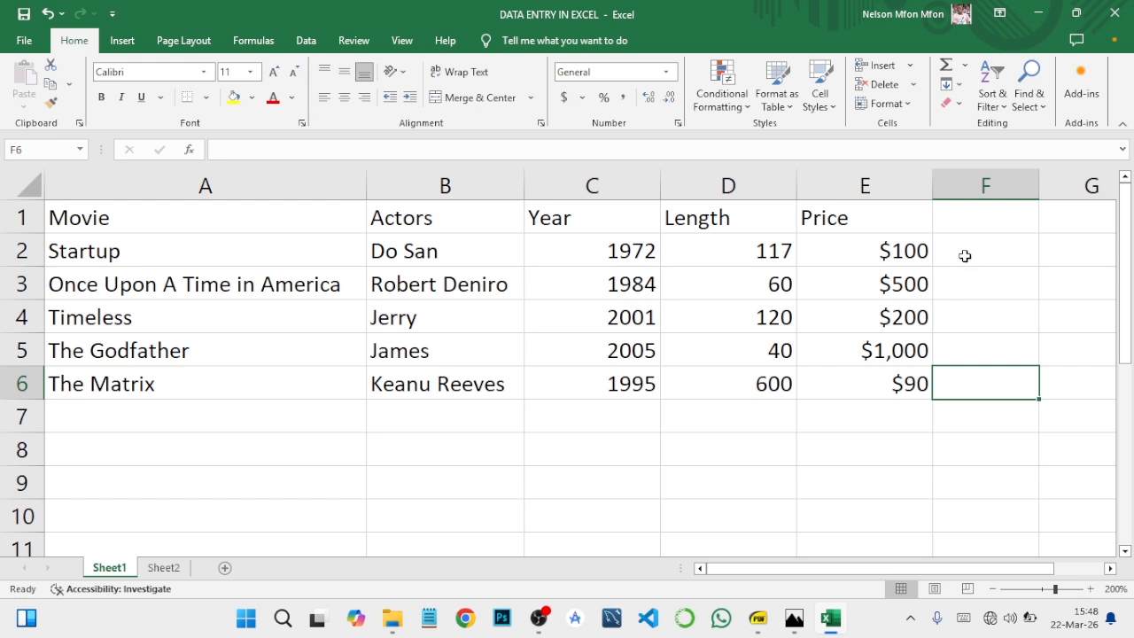
# - Change the whole Price column to the Accounting format and reduce it to zero decimal places
pyautogui.click(908, 190)
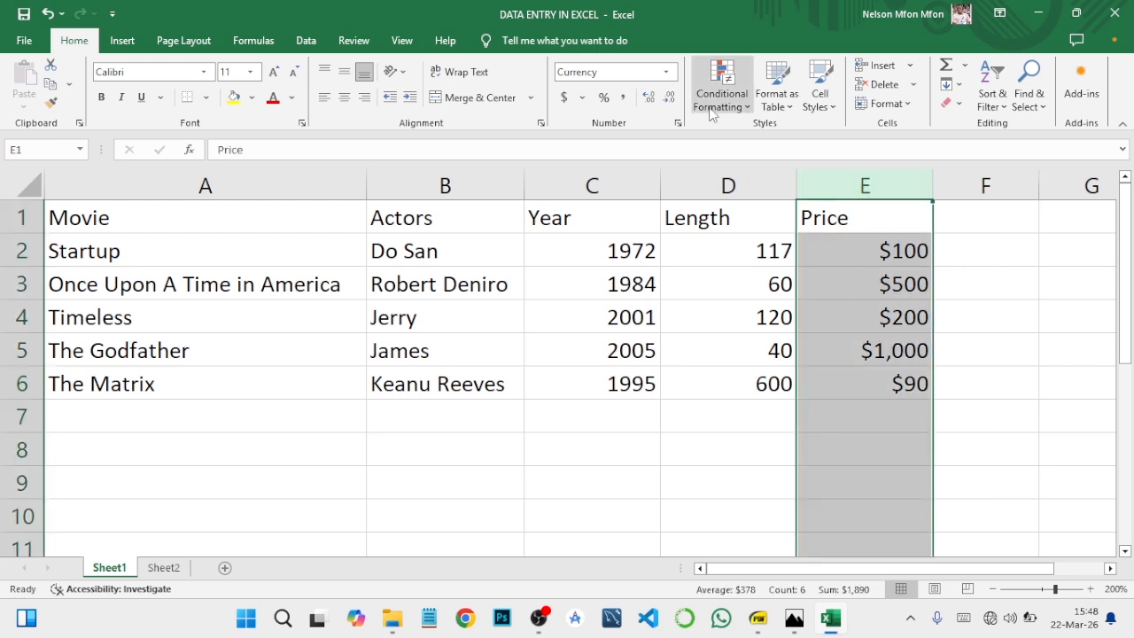
pyautogui.click(667, 74)
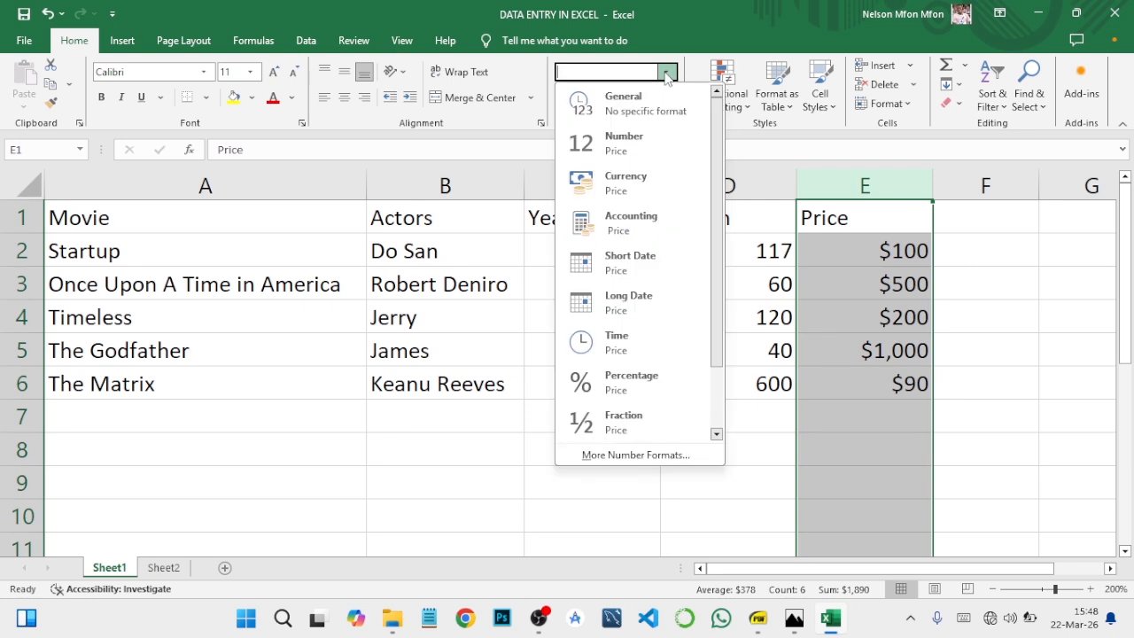
pyautogui.click(626, 229)
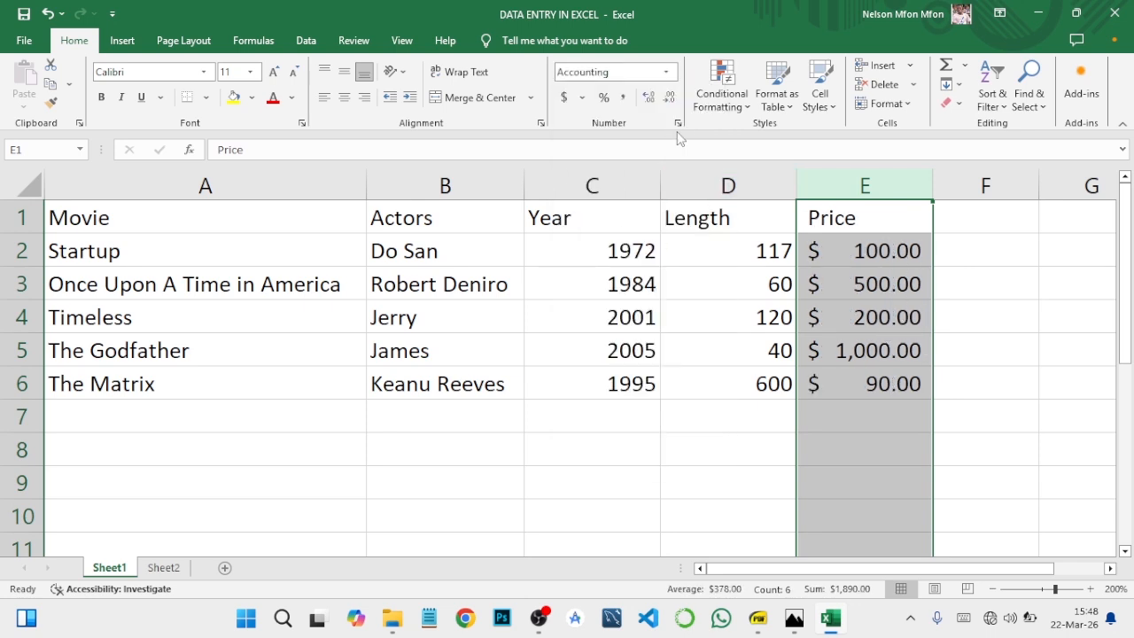
pyautogui.click(669, 97)
pyautogui.click(669, 96)
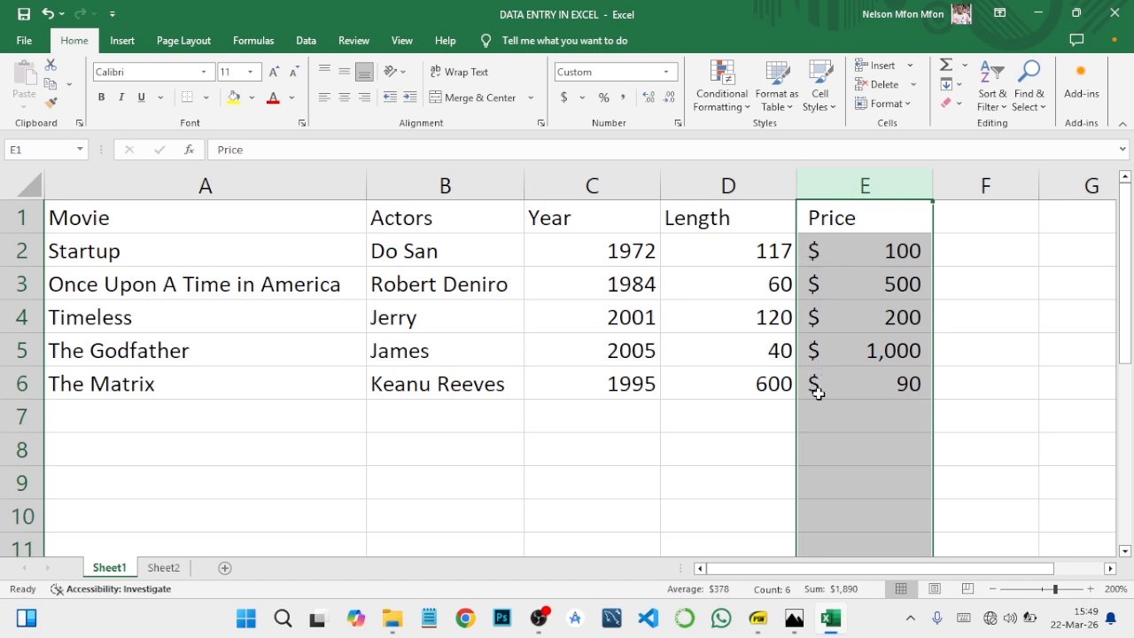
# - Switch the Price column back to the Currency format and remove its decimal places
pyautogui.click(666, 72)
pyautogui.click(631, 177)
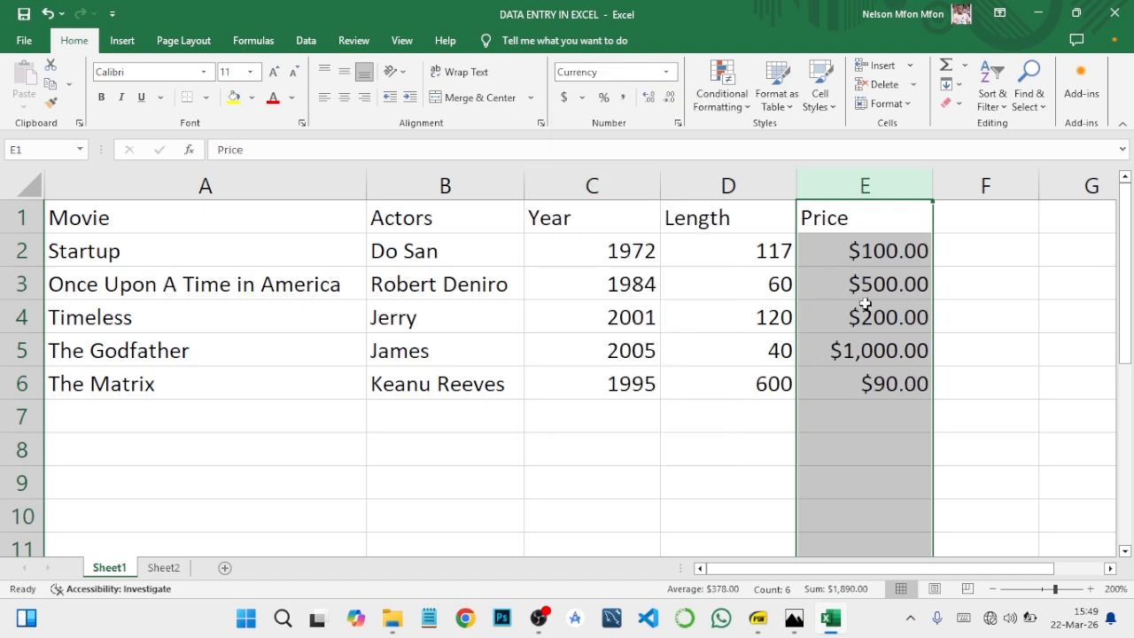
pyautogui.click(673, 97)
pyautogui.click(673, 97)
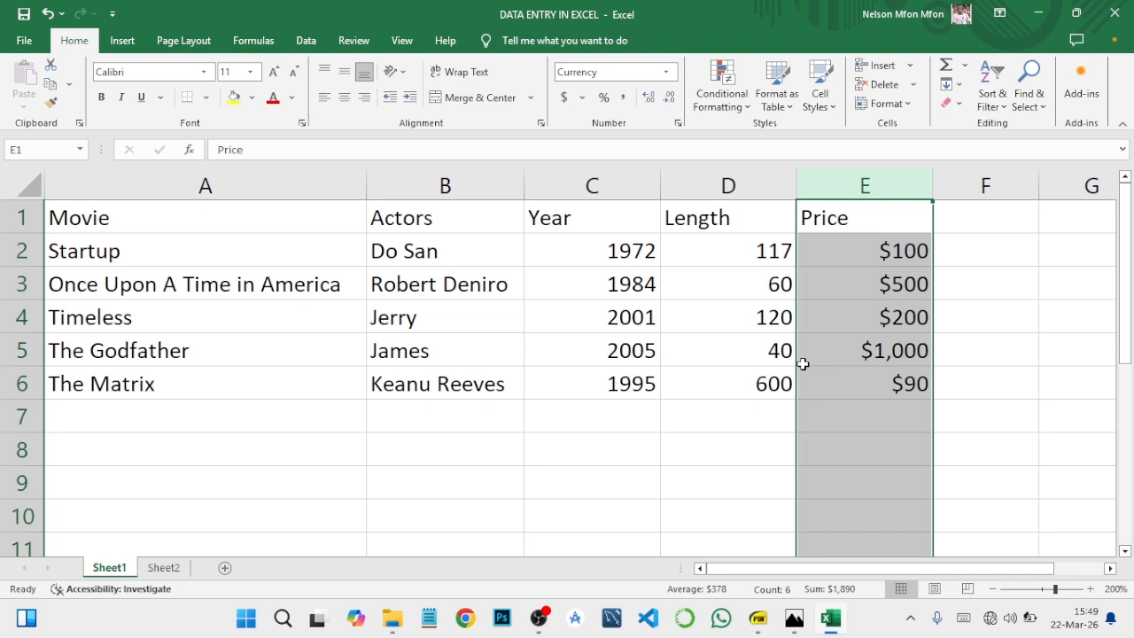
# - Reapply the Accounting format to the Price column, again without decimal places
pyautogui.click(670, 73)
pyautogui.click(613, 218)
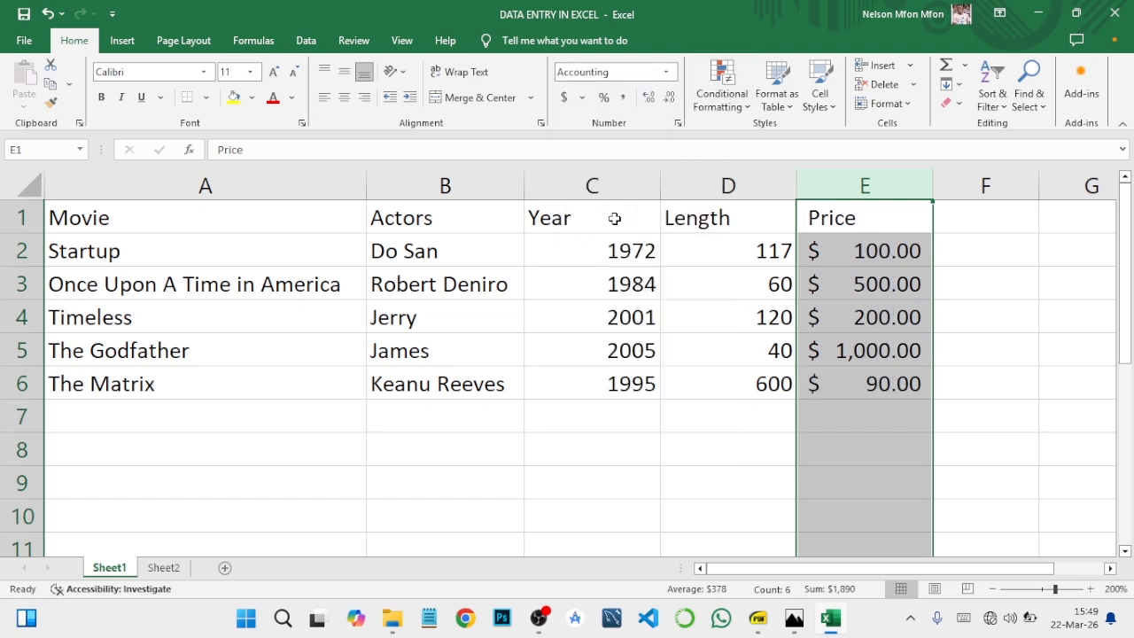
pyautogui.click(668, 97)
pyautogui.click(669, 97)
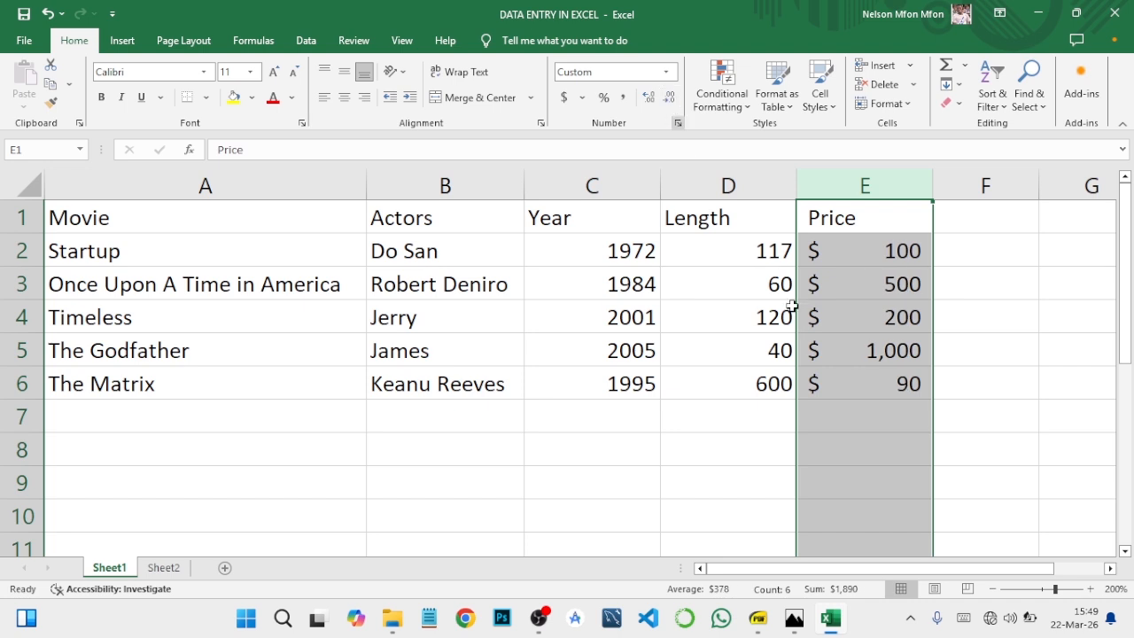
pyautogui.click(846, 446)
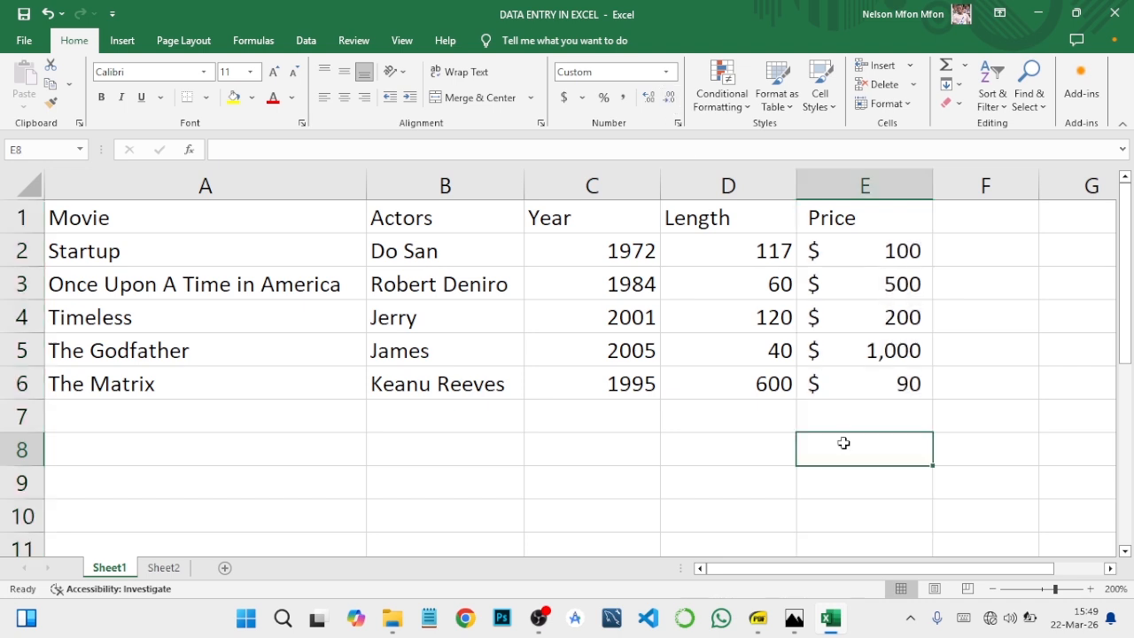
# - Format the whole Price column as Currency with the symbol ₦ Ibibio (Nigeria)
pyautogui.click(865, 188)
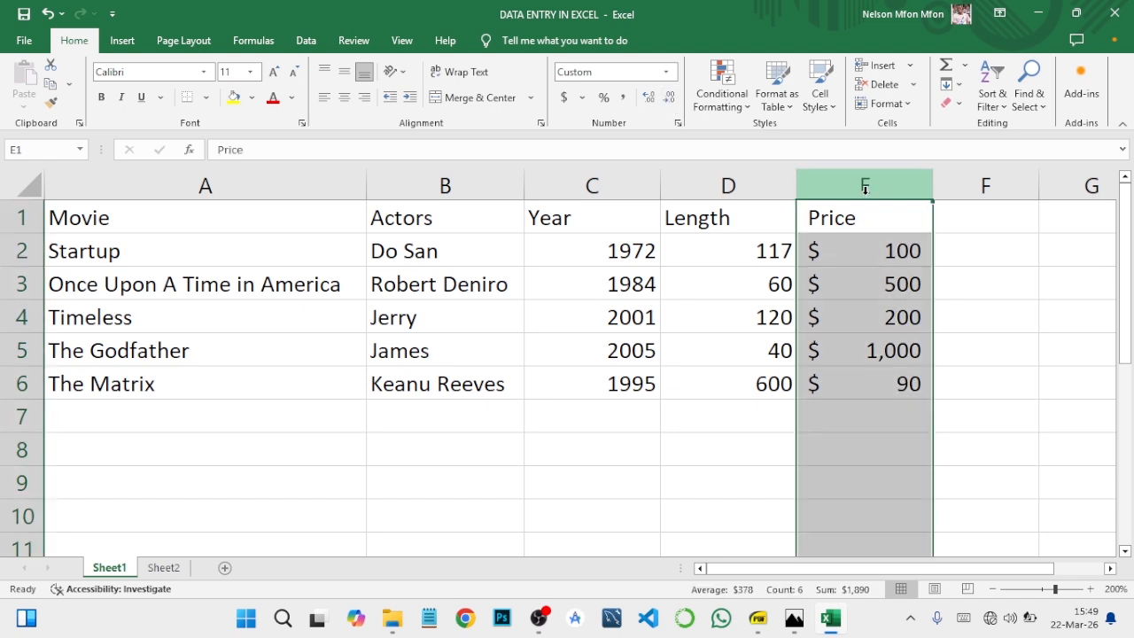
pyautogui.click(678, 122)
pyautogui.click(1027, 134)
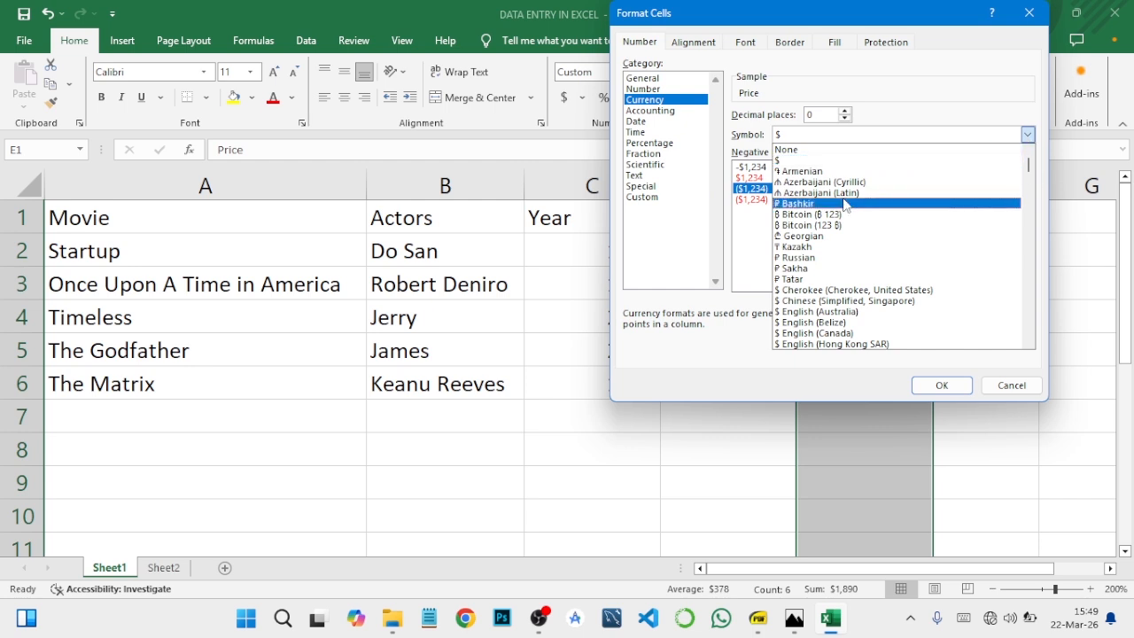
pyautogui.scroll(-12, 843, 205)
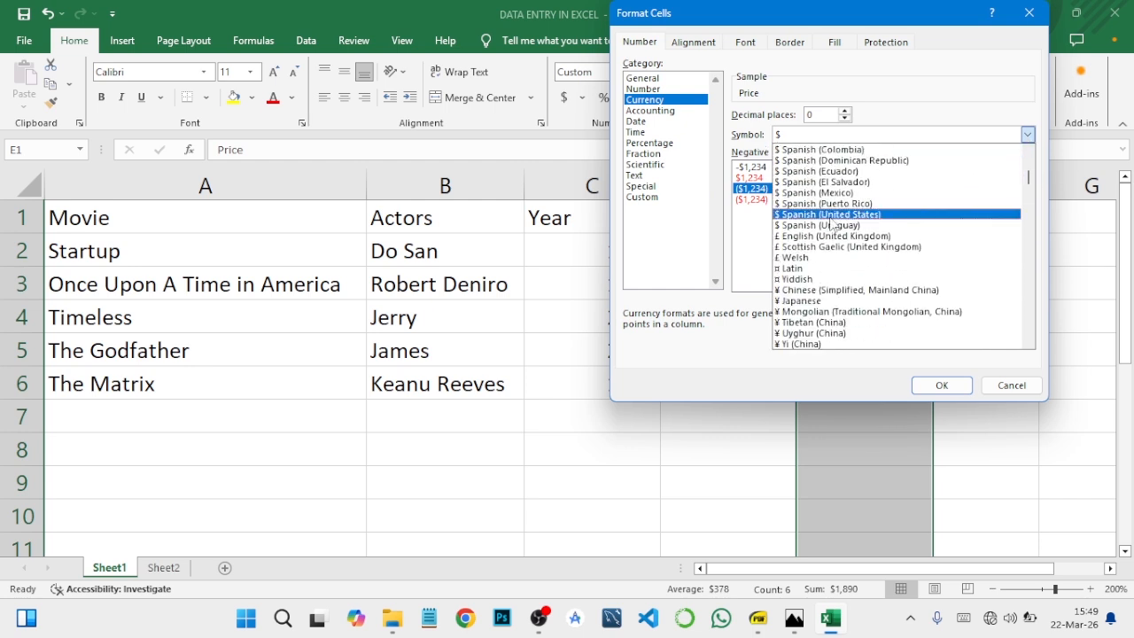
pyautogui.scroll(-3, 831, 226)
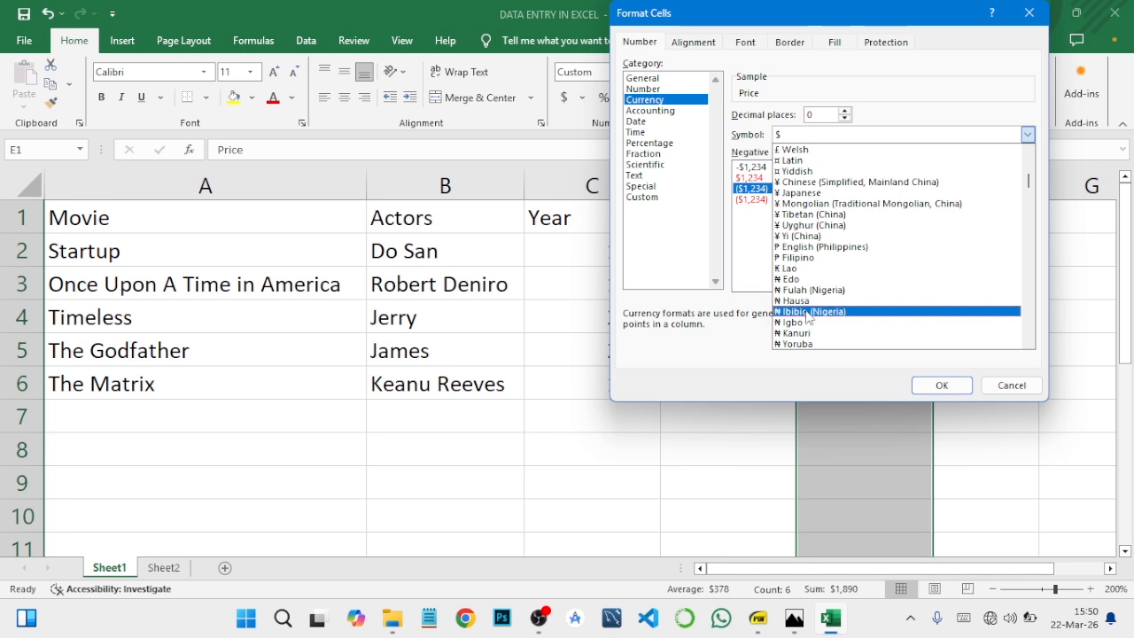
pyautogui.click(797, 312)
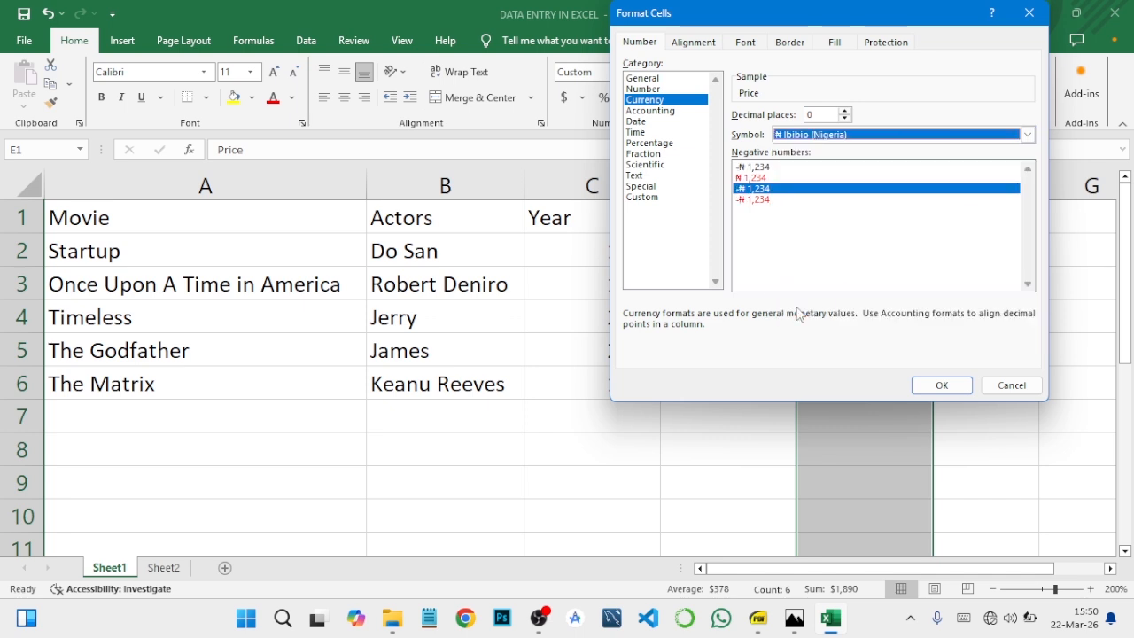
pyautogui.click(942, 386)
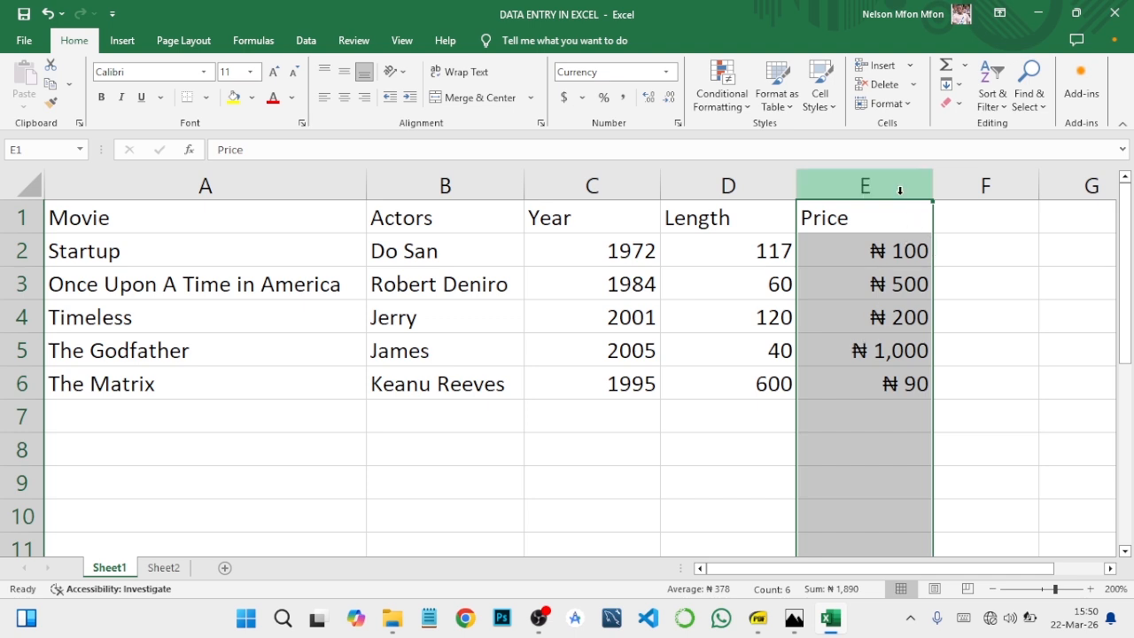
# - Consult the course outline PDF for the topic after Currency & Accounting, and return to the Excel workbook
pyautogui.click(865, 270)
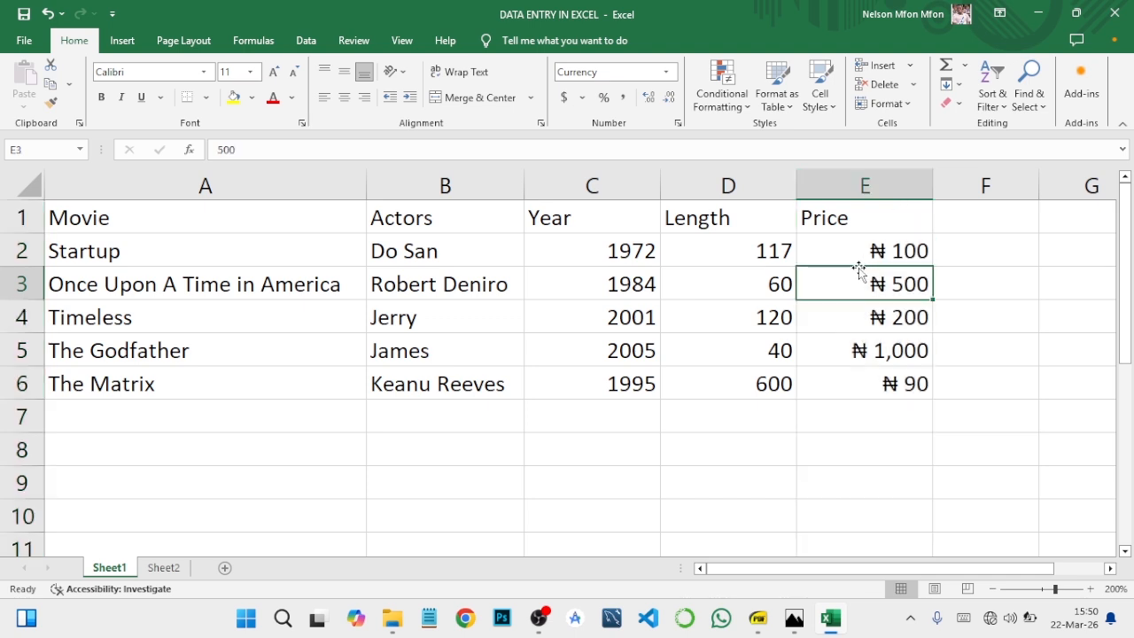
pyautogui.click(764, 617)
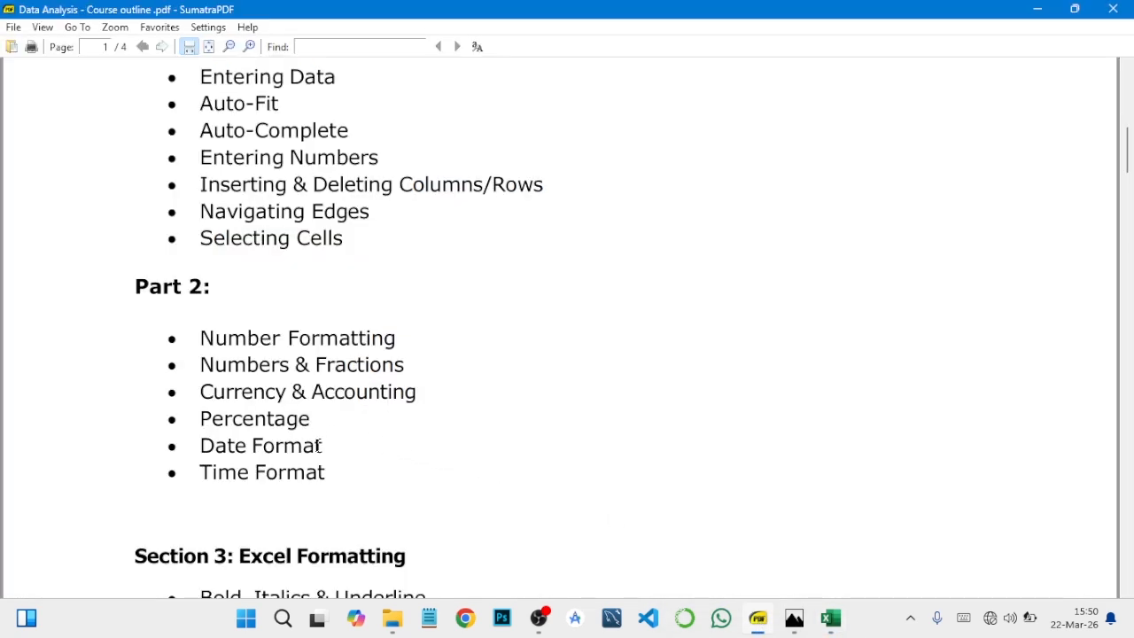
pyautogui.click(831, 617)
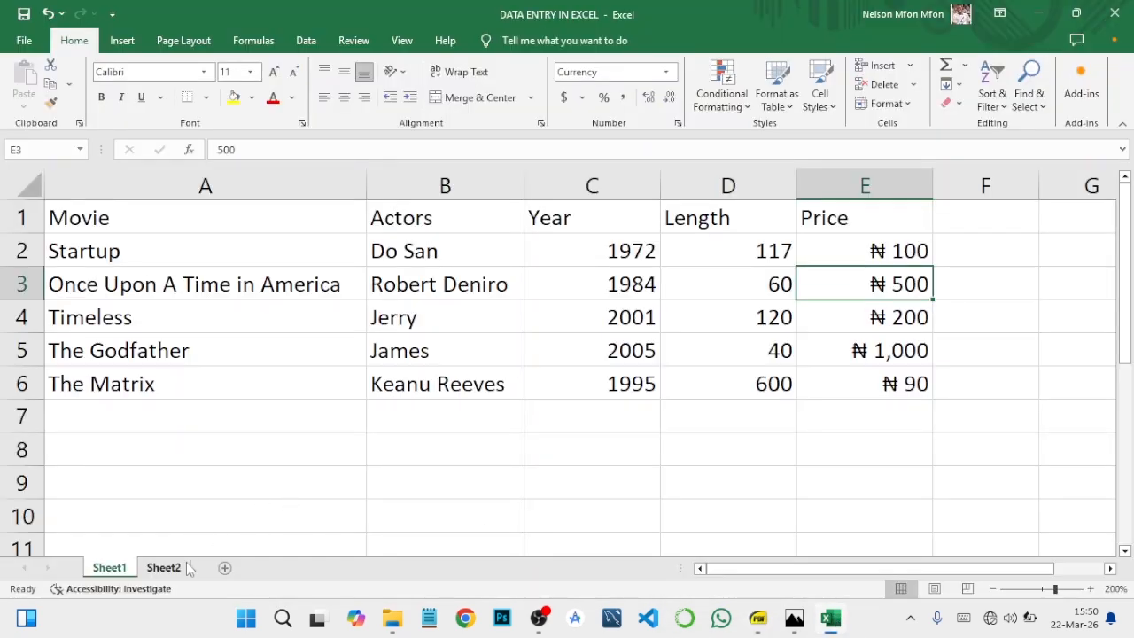
# - Enter the heading Percentage in cell B1 of Sheet2 and auto-fit the width of column B
pyautogui.click(178, 569)
pyautogui.click(223, 218)
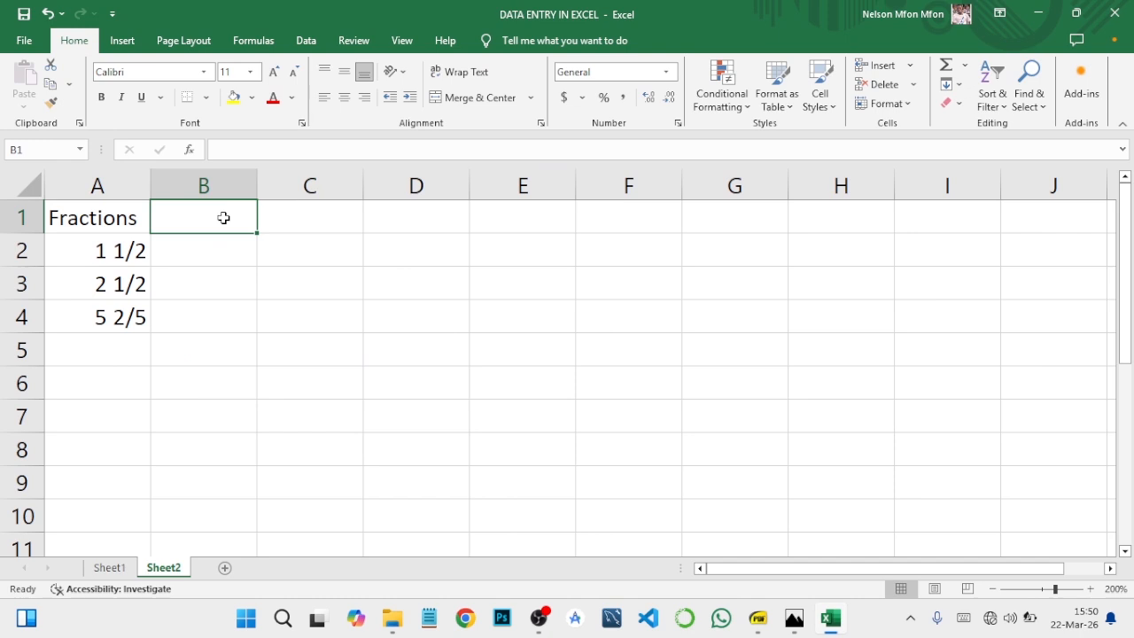
pyautogui.write('Per')
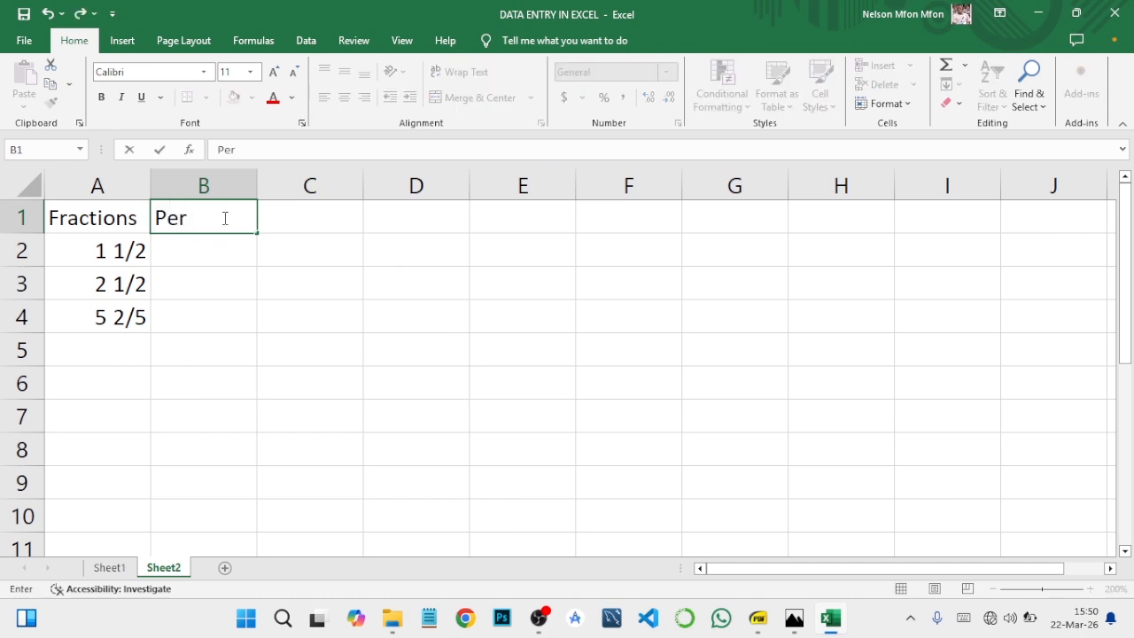
pyautogui.write('centage')
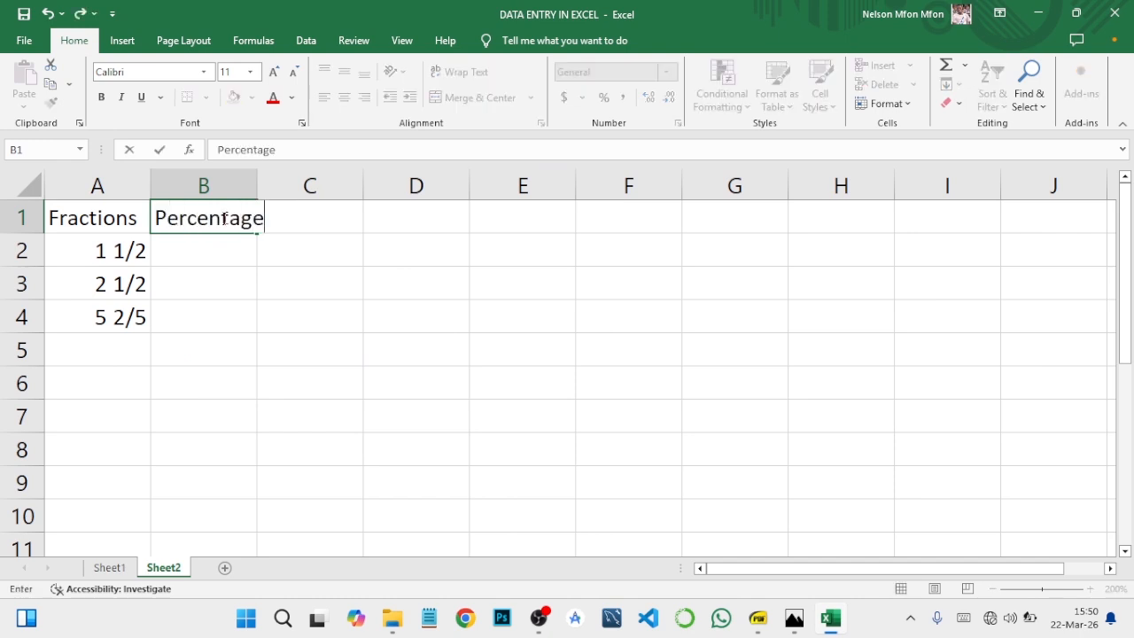
pyautogui.click(230, 253)
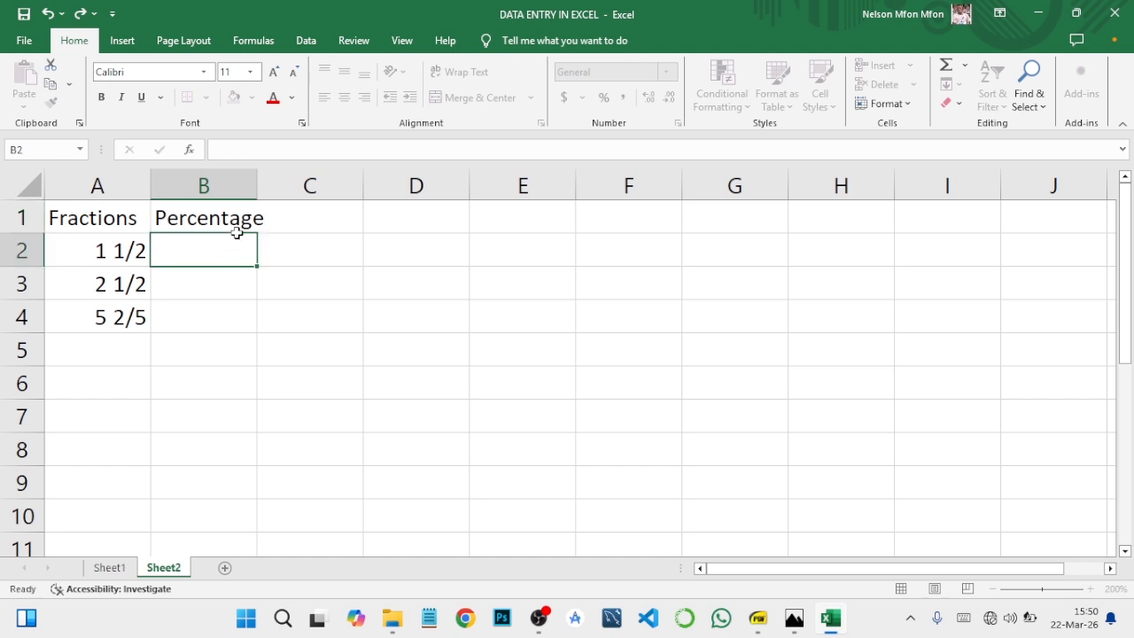
pyautogui.doubleClick(256, 185)
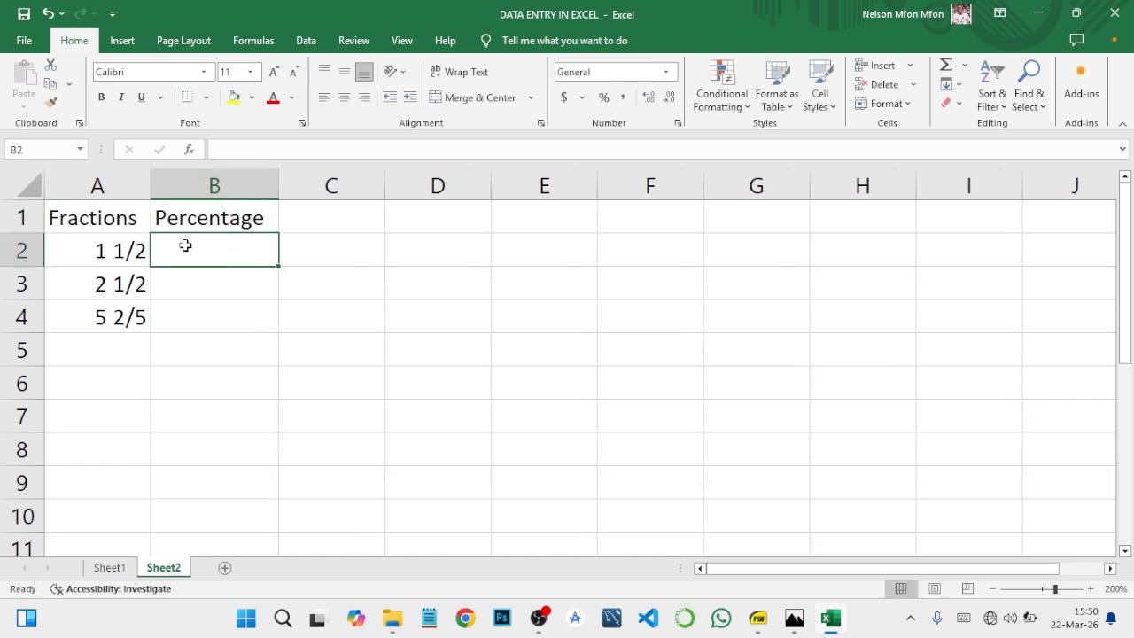
# - Enter 10, 20 and 30 in cells B2 to B4 below the Percentage heading
pyautogui.write('10')
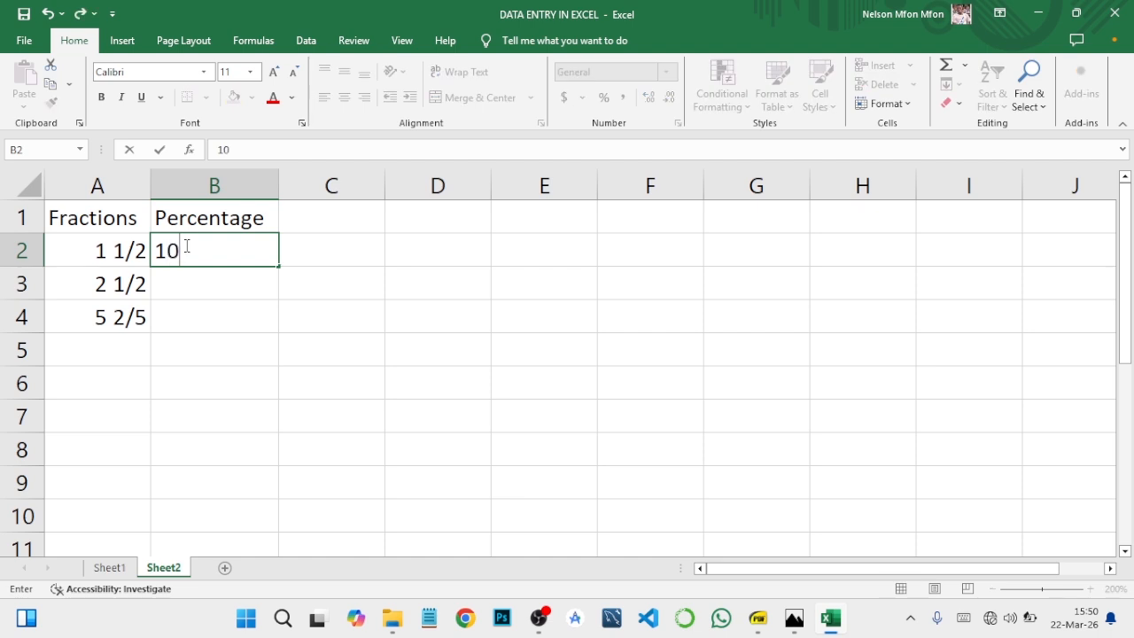
pyautogui.press('Return')
pyautogui.write('20')
pyautogui.press('Return')
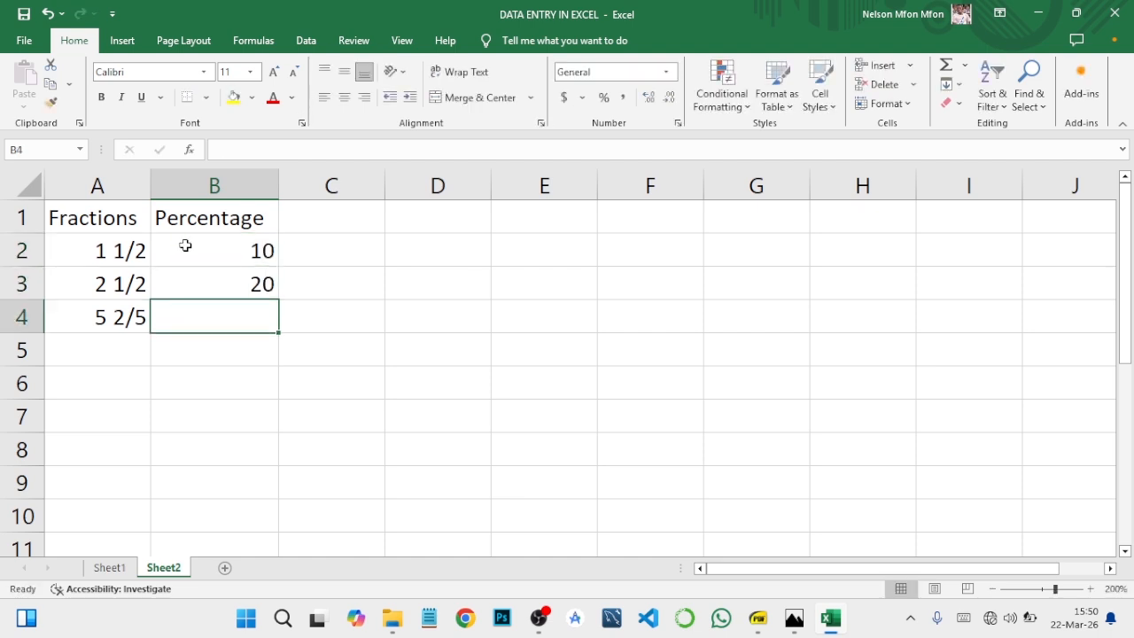
pyautogui.write('30')
pyautogui.press('Return')
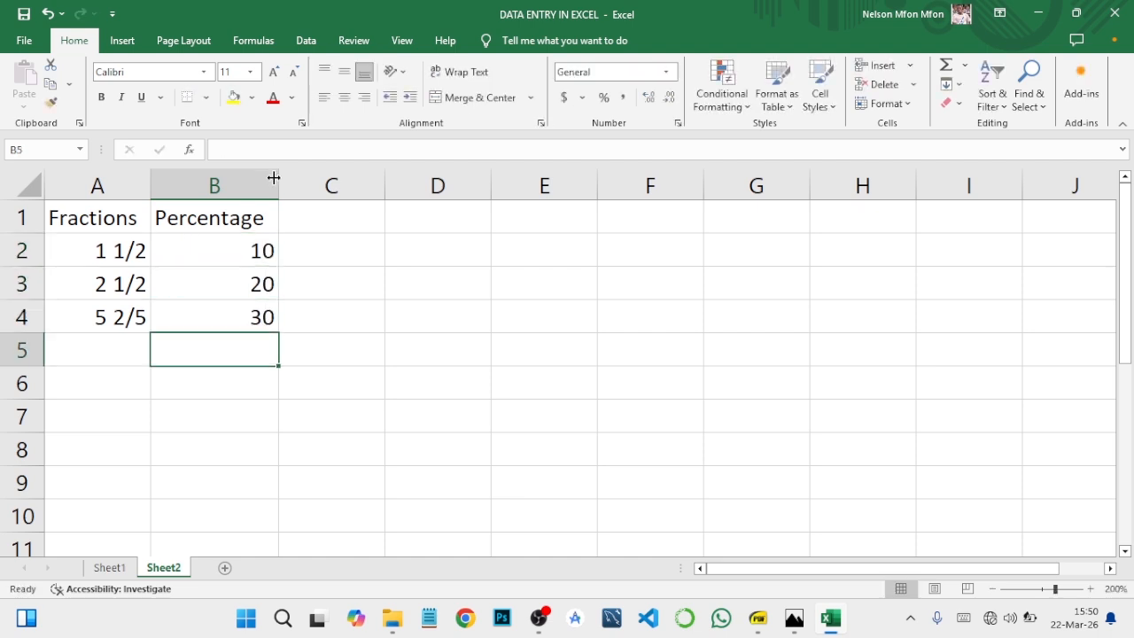
# - Format the whole column B as Percentage with no decimal places
pyautogui.click(246, 178)
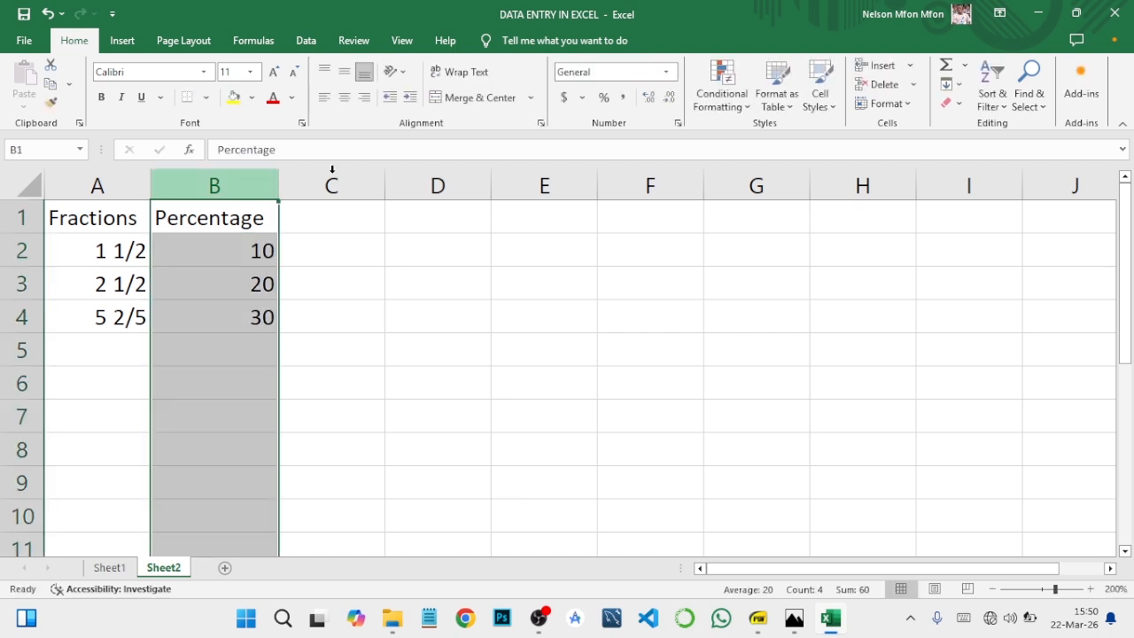
pyautogui.click(666, 72)
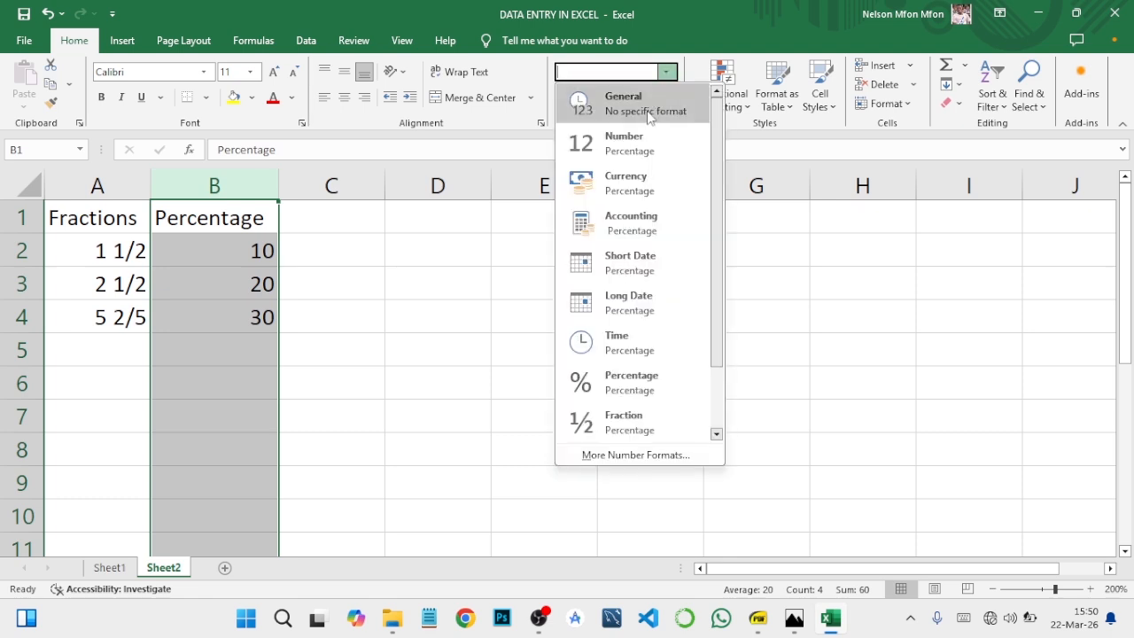
pyautogui.click(624, 381)
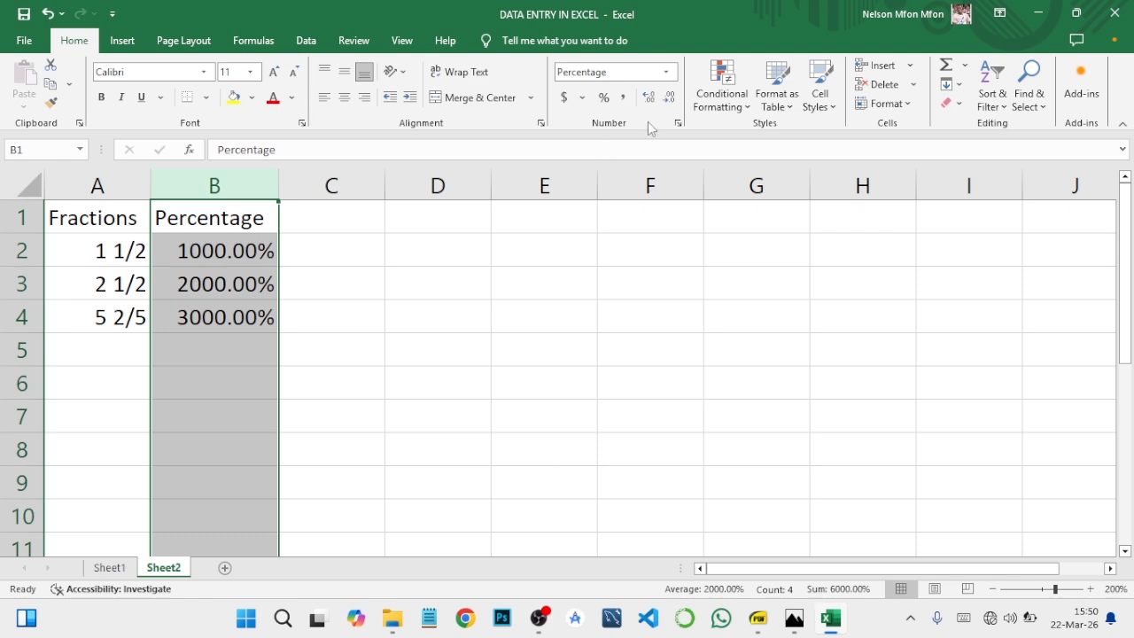
pyautogui.doubleClick(669, 97)
pyautogui.click(220, 348)
pyautogui.click(220, 325)
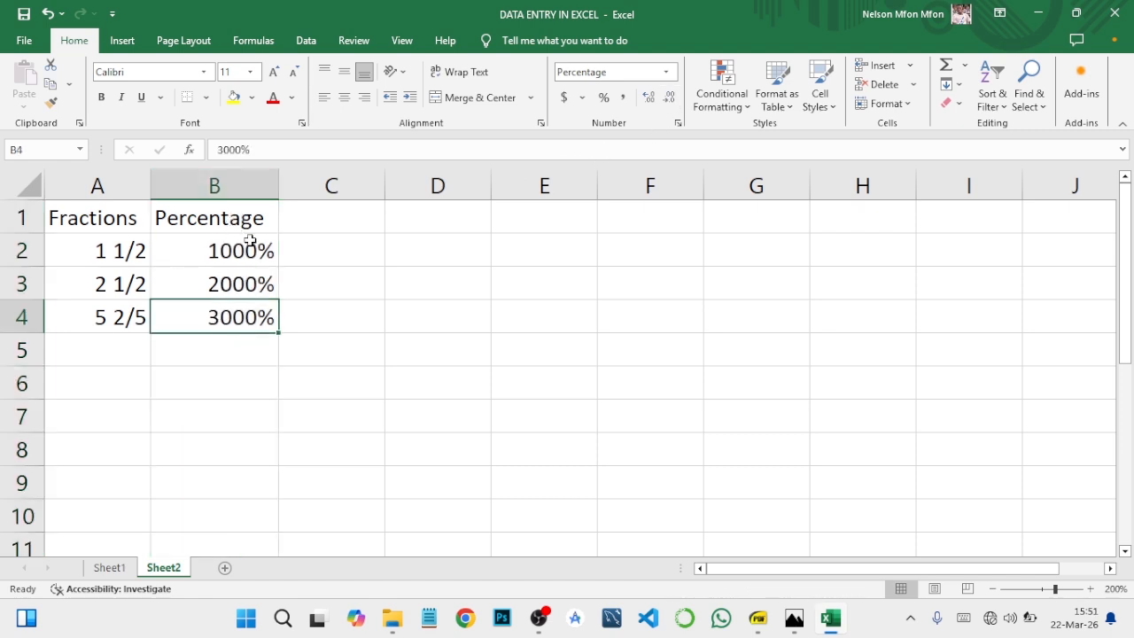
pyautogui.click(226, 186)
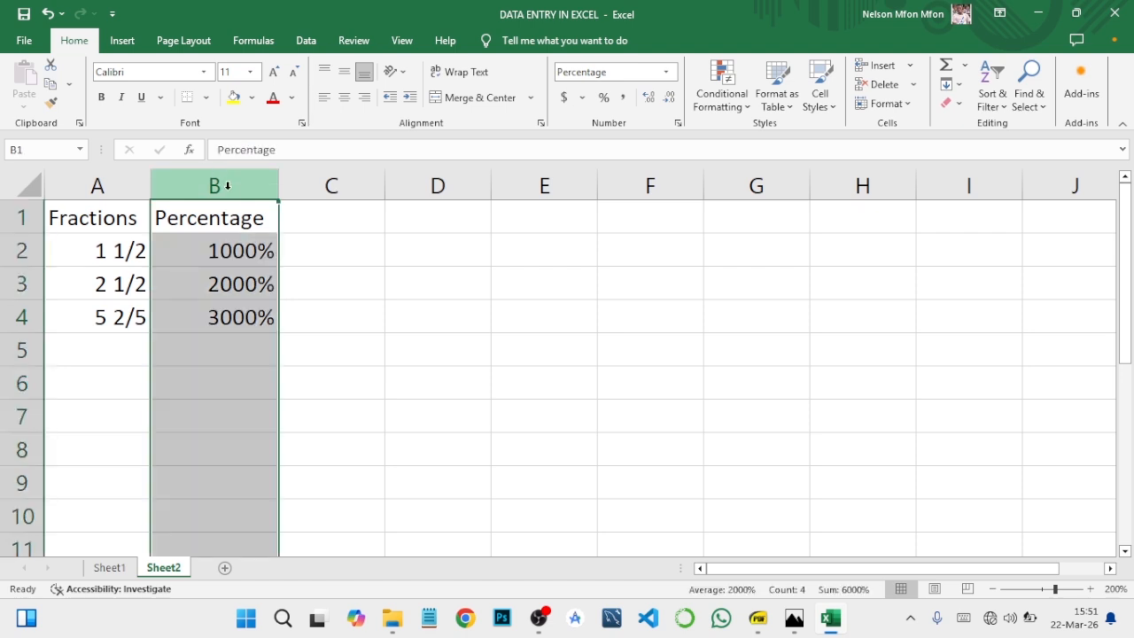
pyautogui.rightClick(226, 186)
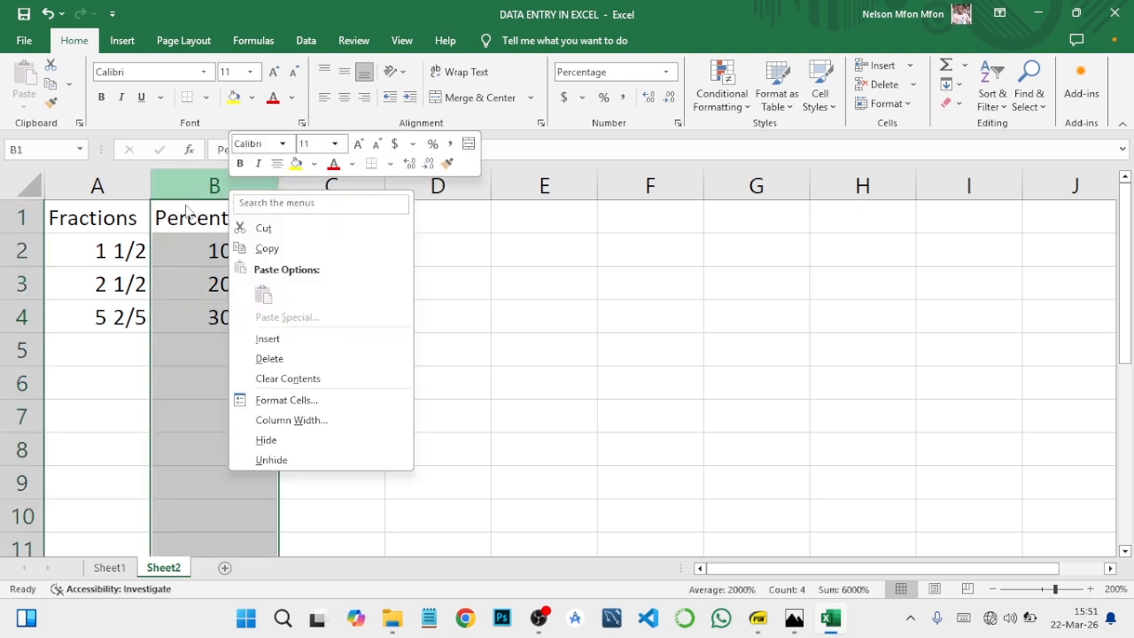
pyautogui.press('Escape')
# - Enter the heading Percentage in cell D1 and auto-fit the width of column D
pyautogui.click(432, 187)
pyautogui.click(424, 222)
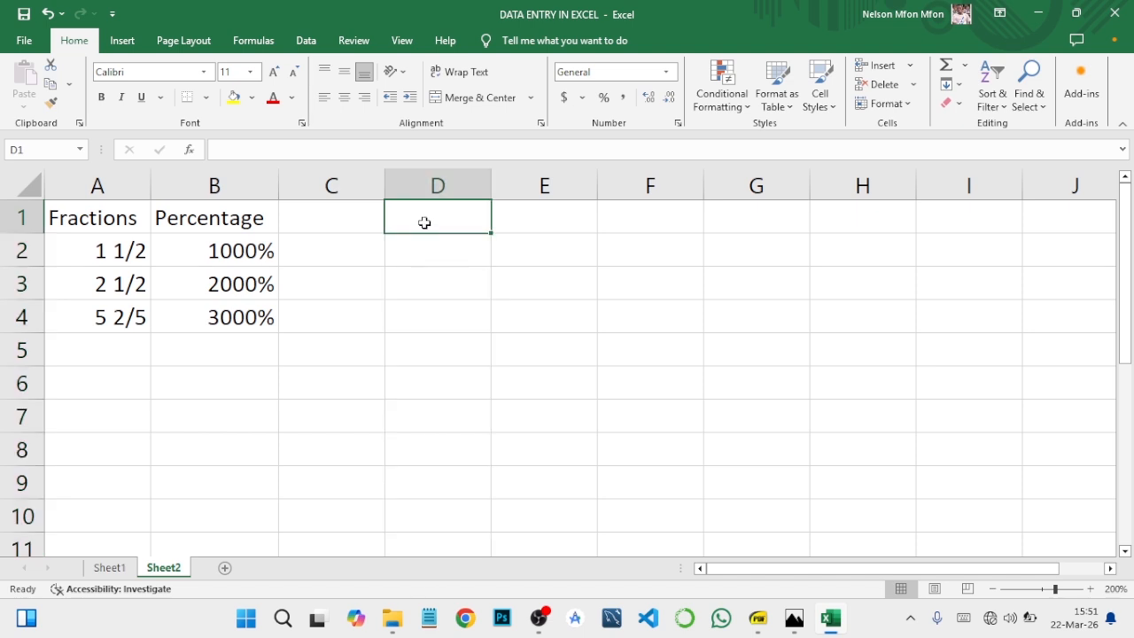
pyautogui.write('Per')
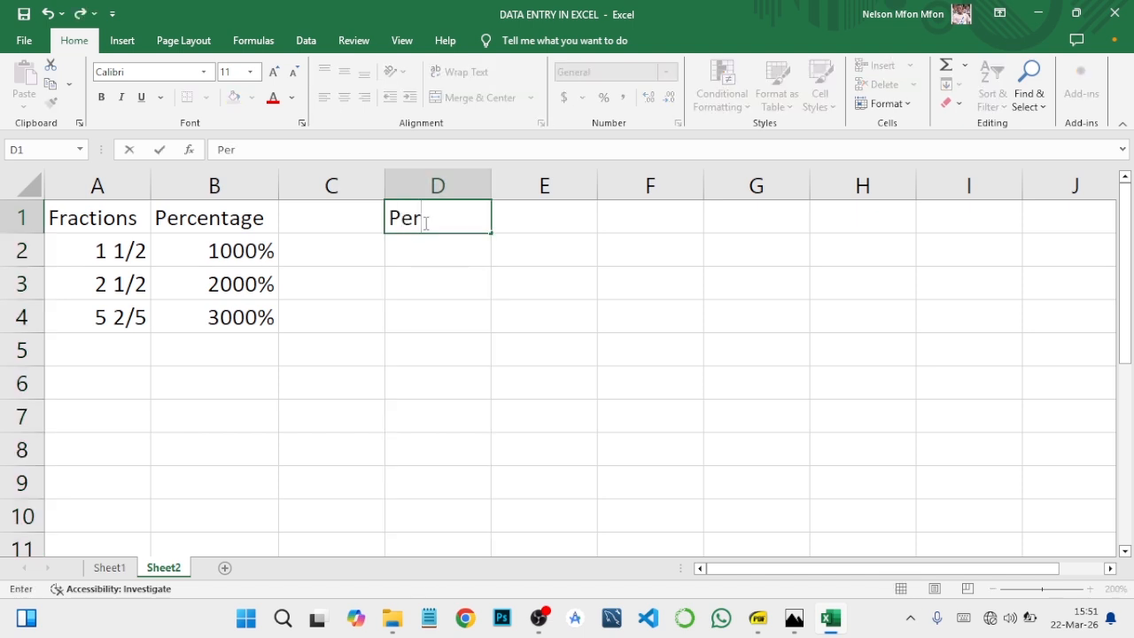
pyautogui.write('centage')
pyautogui.press('Return')
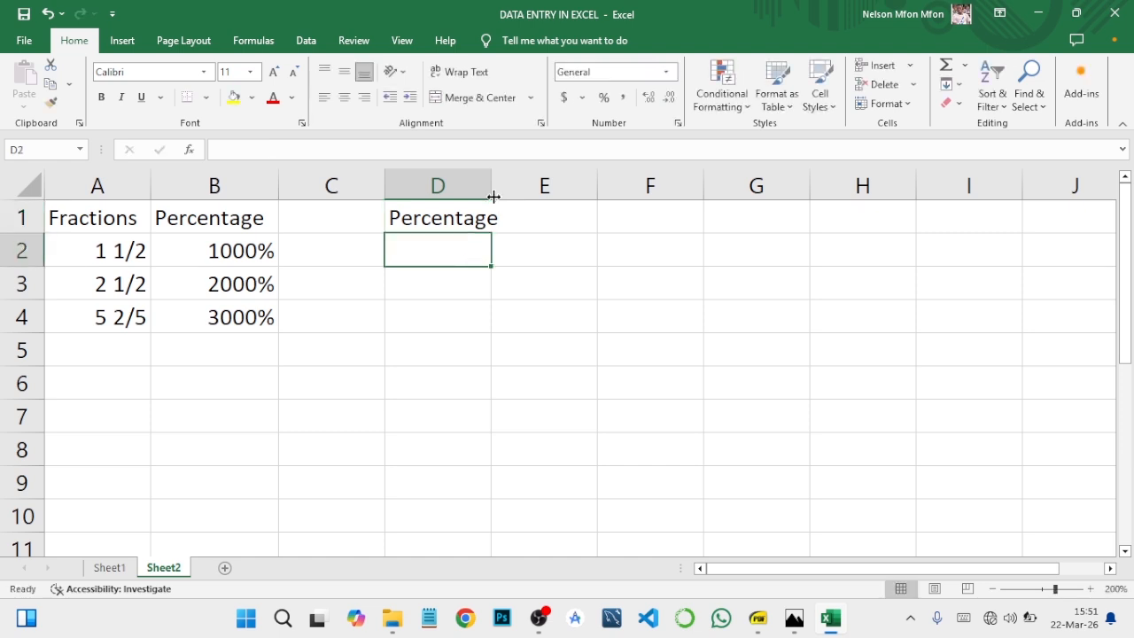
pyautogui.doubleClick(490, 186)
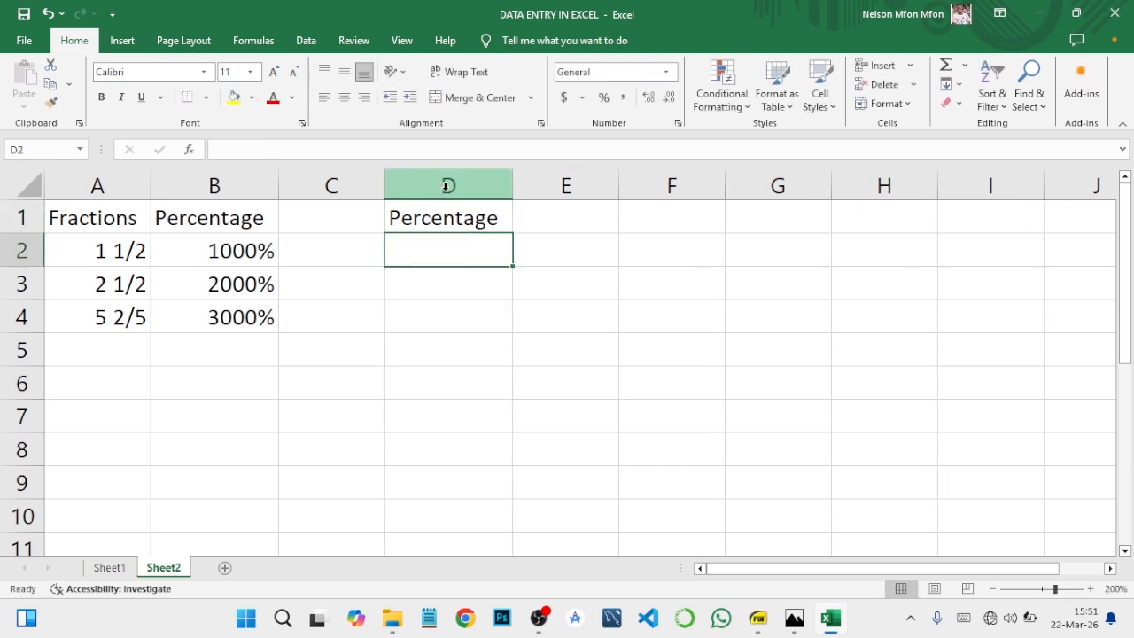
# - Format the whole column D as Percentage with 0 decimal places through the Format Cells dialog
pyautogui.click(448, 186)
pyautogui.rightClick(448, 186)
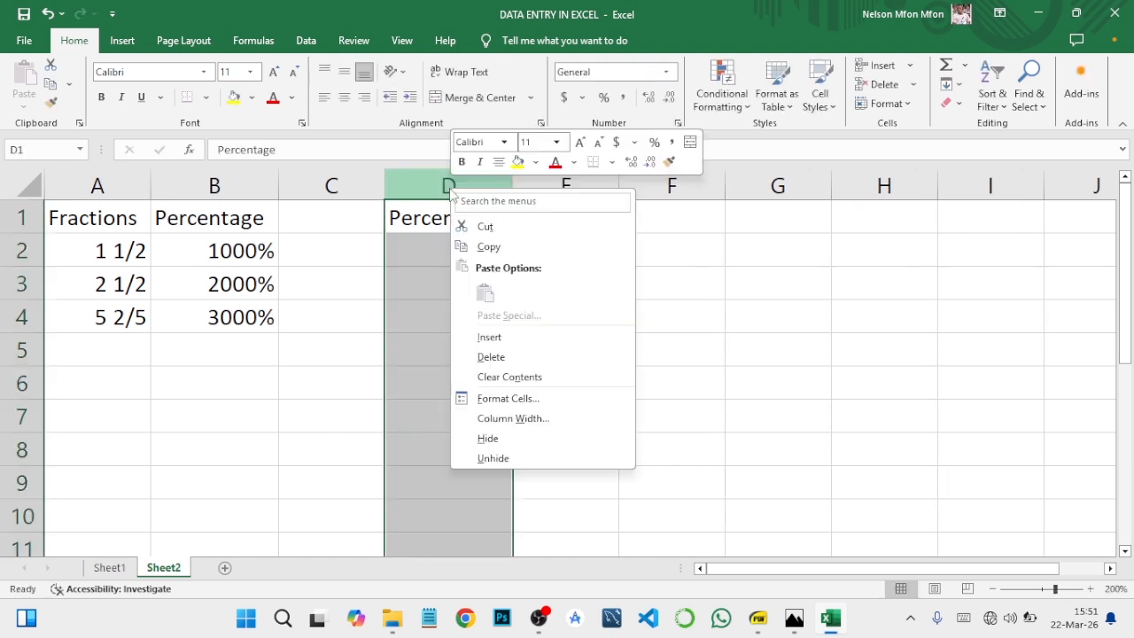
pyautogui.click(497, 400)
pyautogui.click(319, 329)
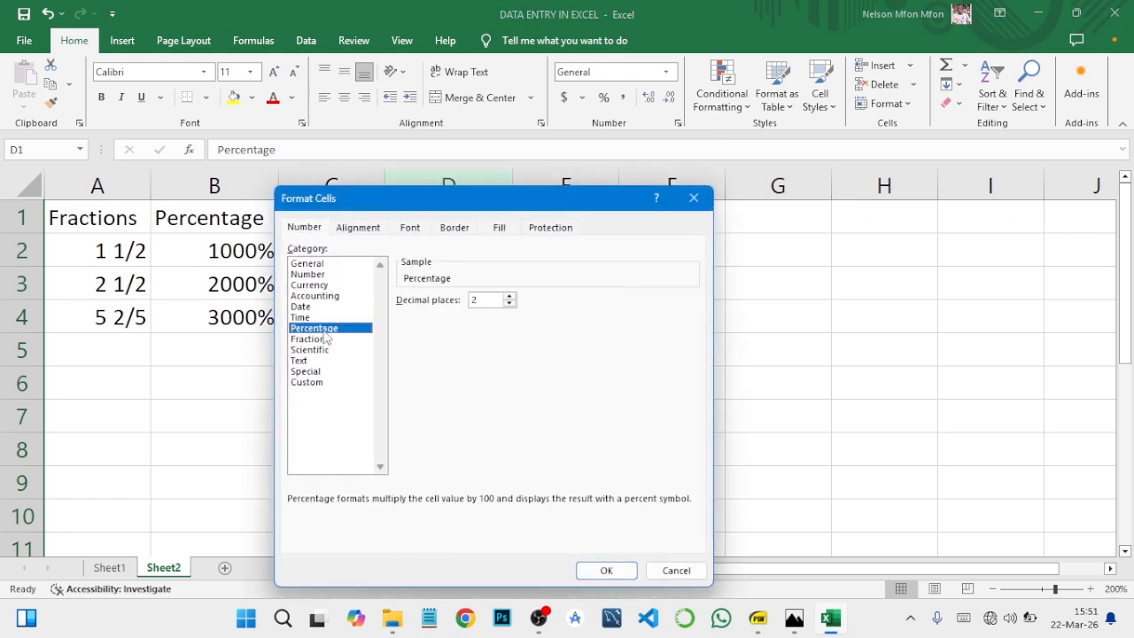
pyautogui.click(509, 303)
pyautogui.click(605, 570)
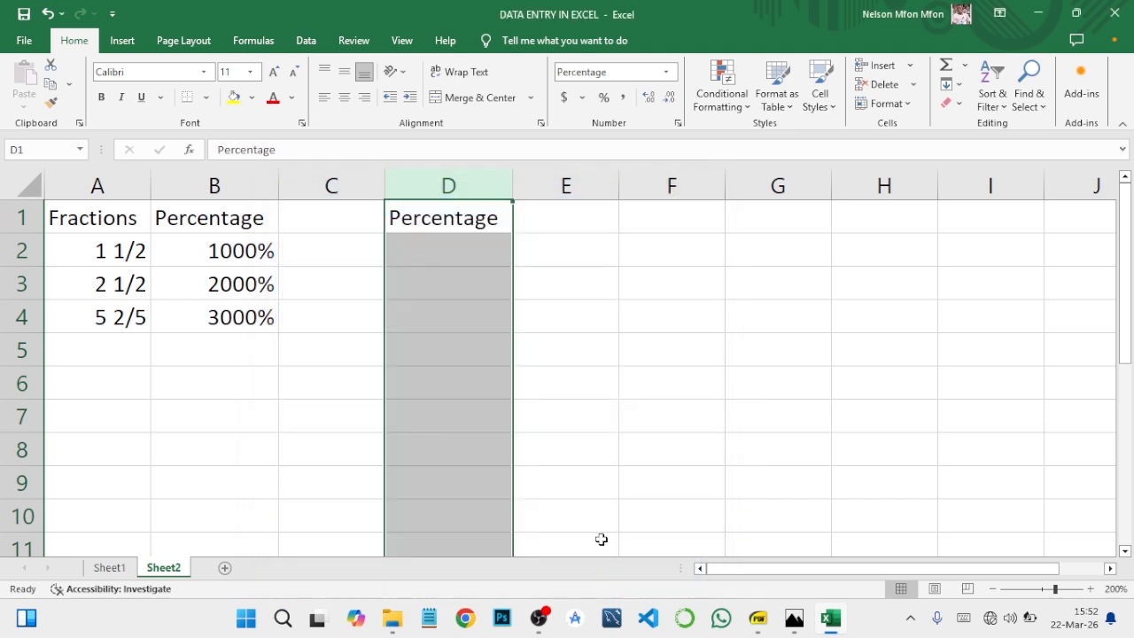
# - Enter 10, 20, 30 and 5 as percentages in cells D2 to D5 below the Percentage heading
pyautogui.click(464, 246)
pyautogui.write('10')
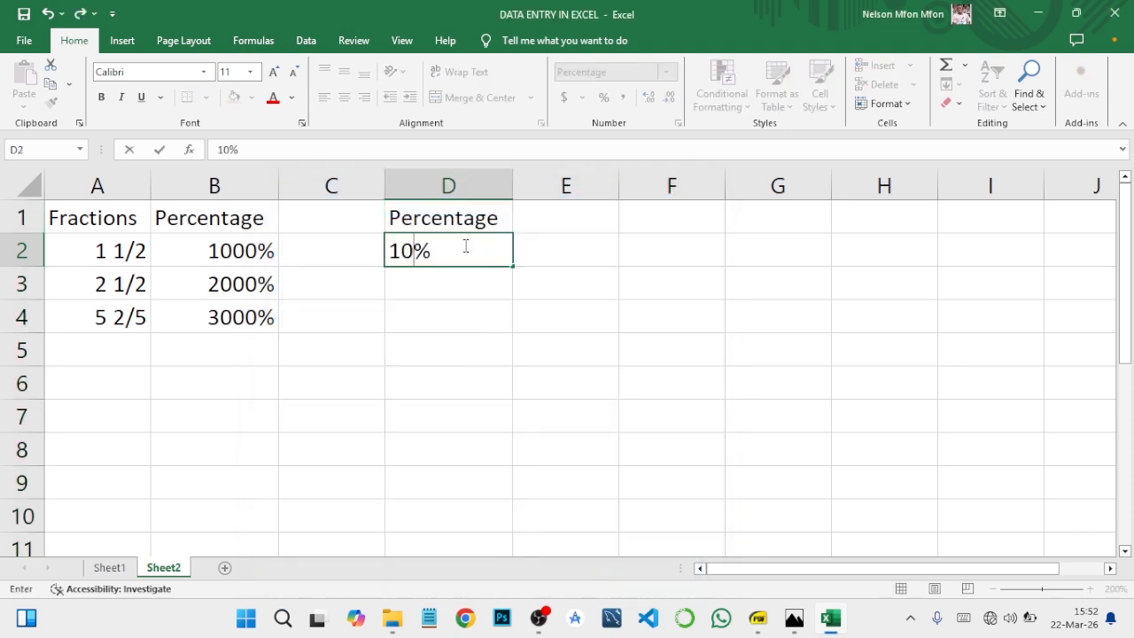
pyautogui.press('Return')
pyautogui.write('20')
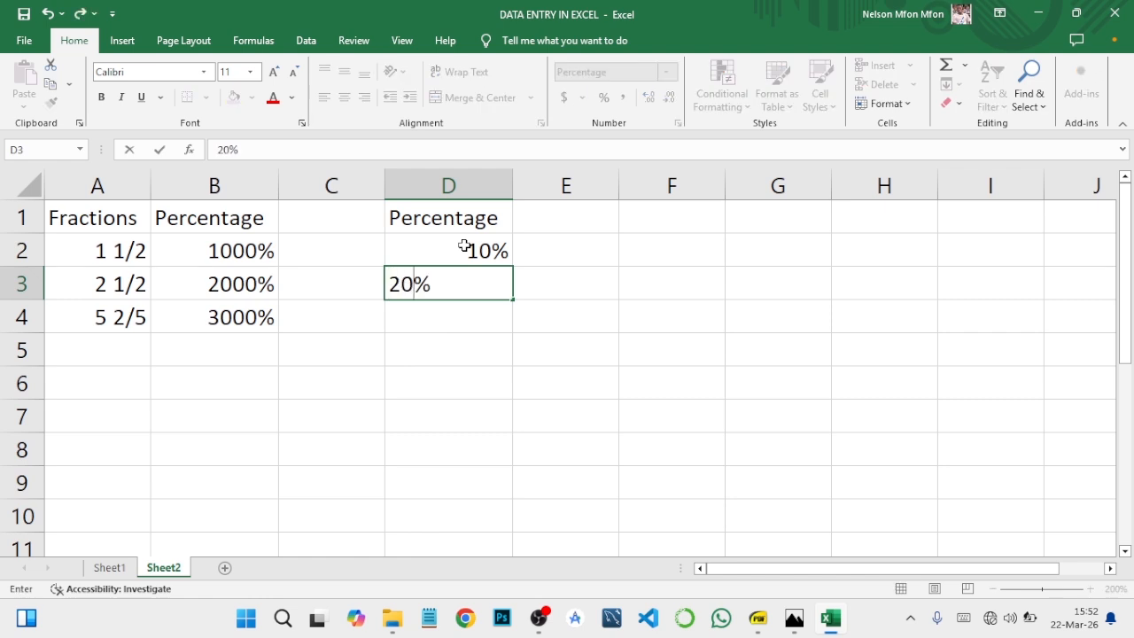
pyautogui.press('Return')
pyautogui.write('30')
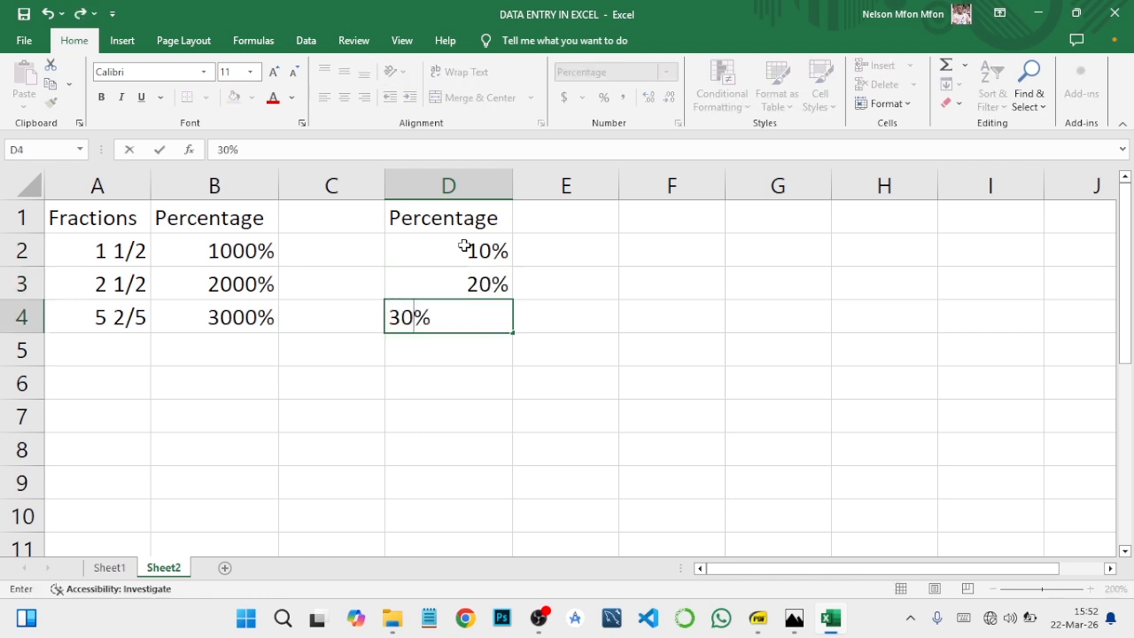
pyautogui.press('Return')
pyautogui.write('5')
pyautogui.press('Return')
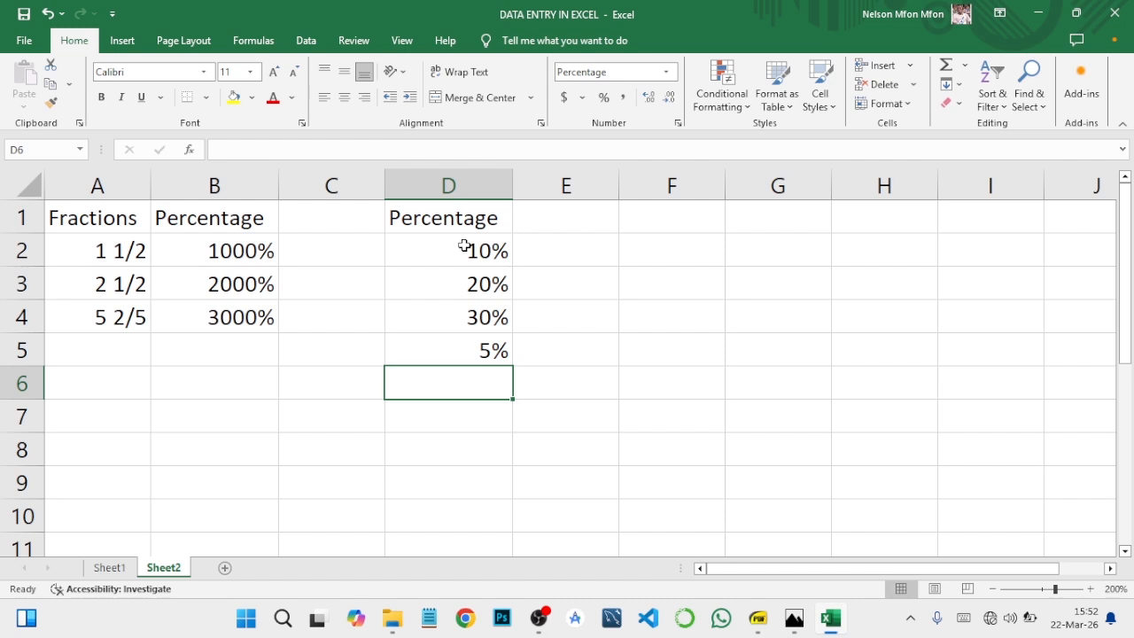
# - Try the entry 0.1 in cell B5 of the first Percentage column, and clear the cell again
pyautogui.click(474, 185)
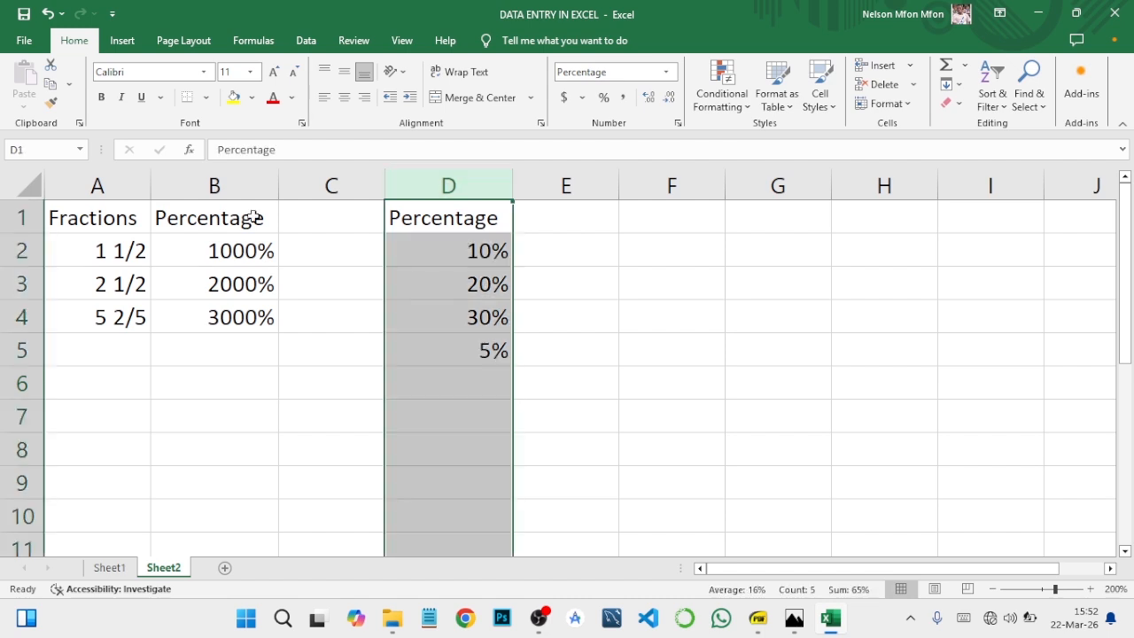
pyautogui.click(236, 186)
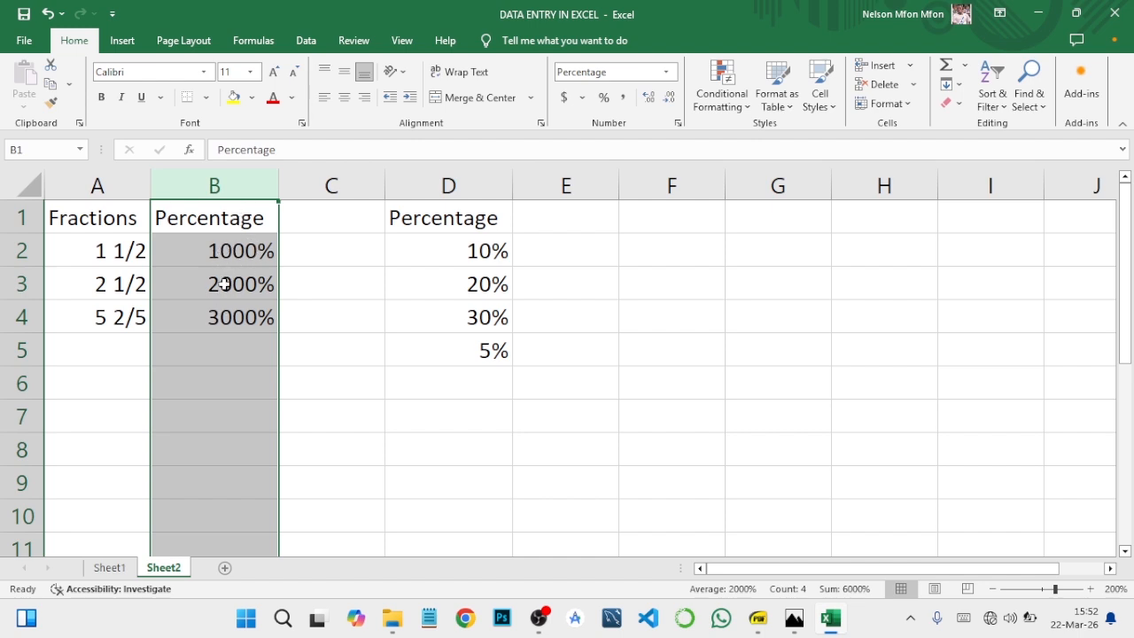
pyautogui.click(225, 349)
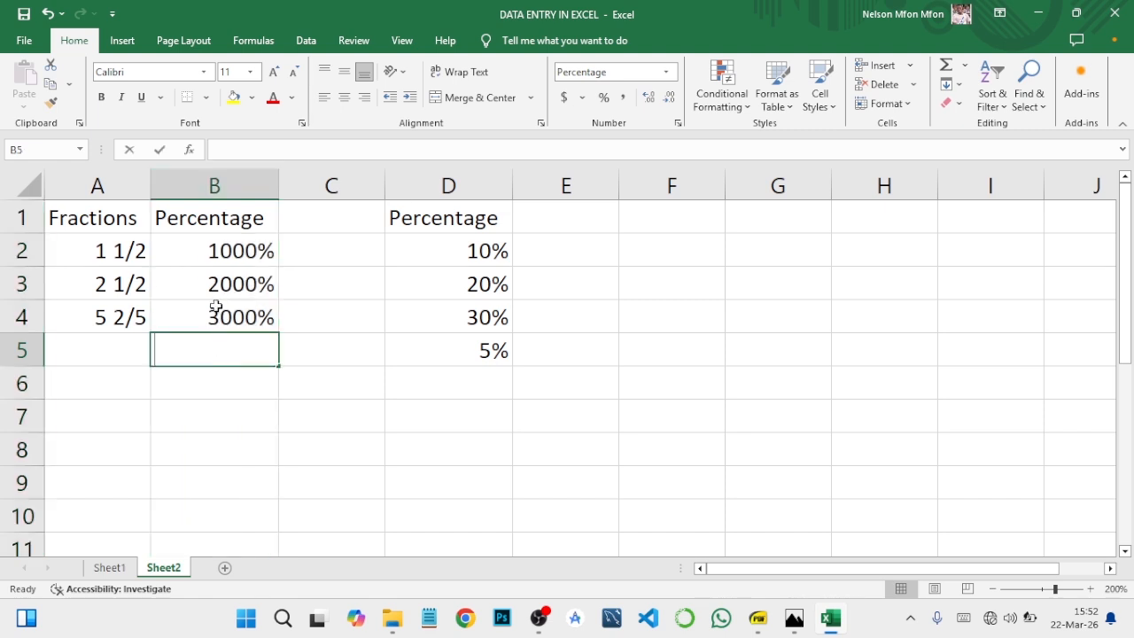
pyautogui.write('0.1')
pyautogui.press('Return')
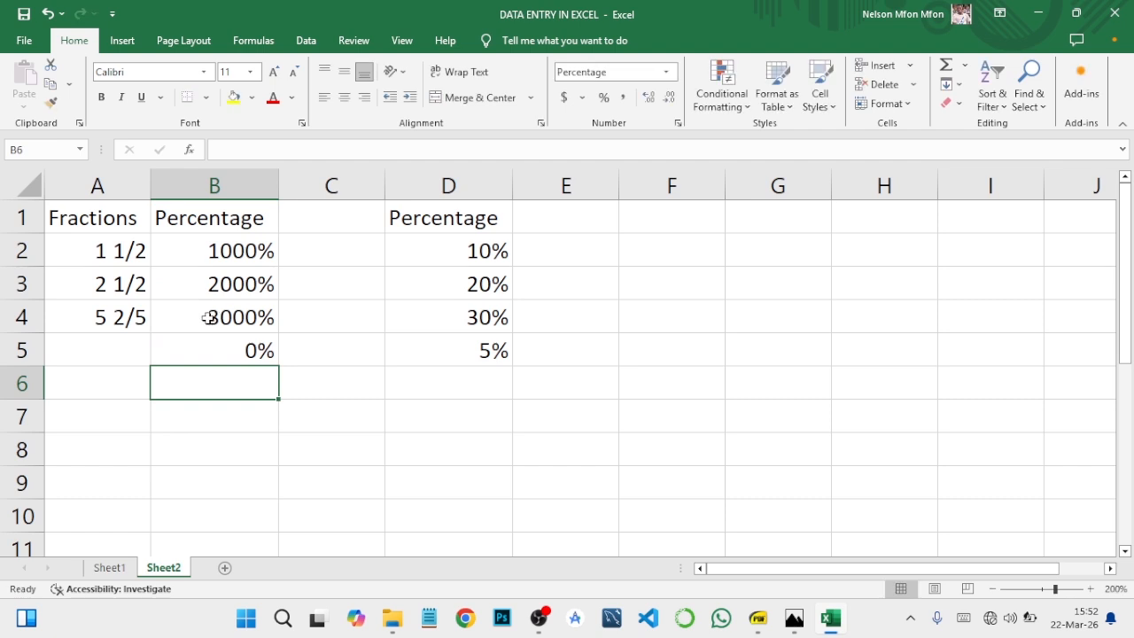
pyautogui.click(222, 349)
pyautogui.rightClick(223, 349)
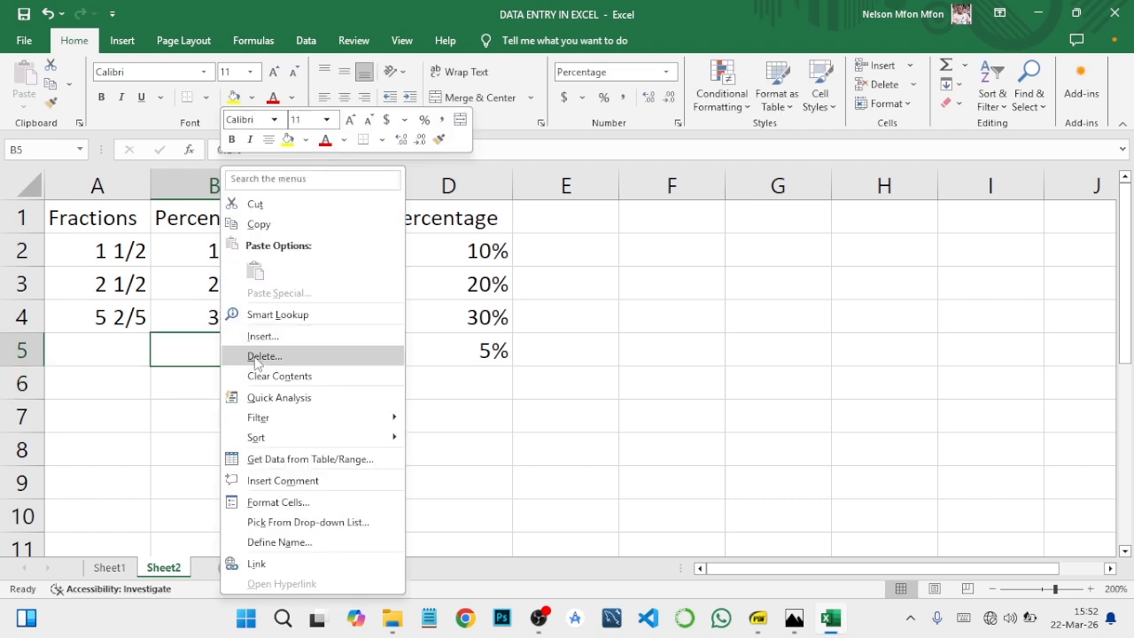
pyautogui.press('Escape')
pyautogui.click(465, 188)
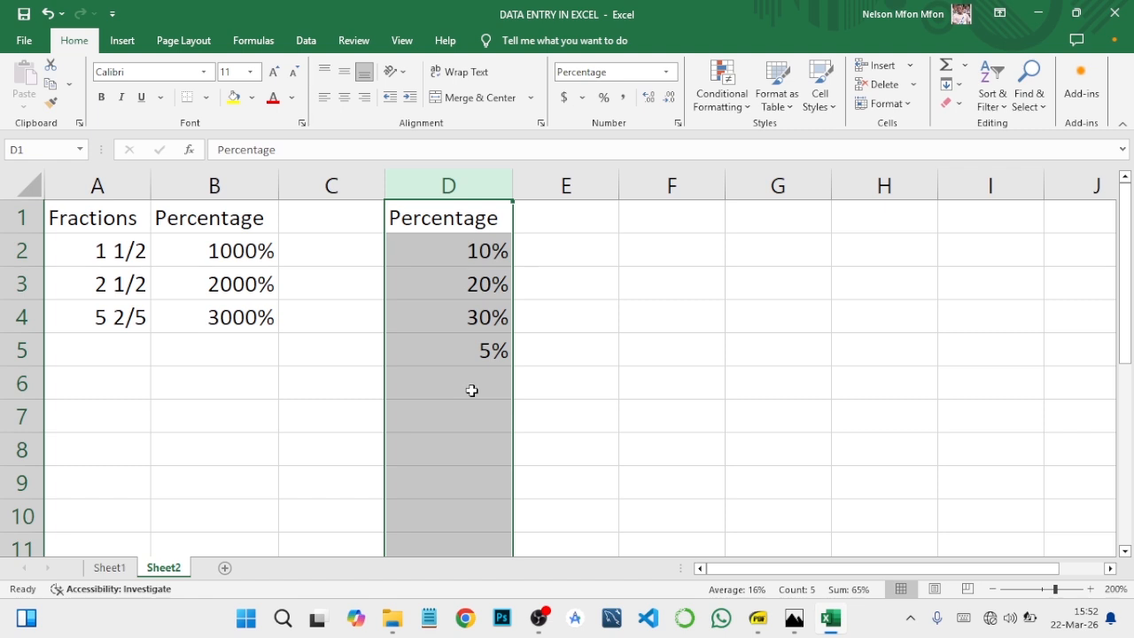
# - Consult the course outline PDF for the topics after Percentage, and return to the Excel workbook
pyautogui.click(758, 618)
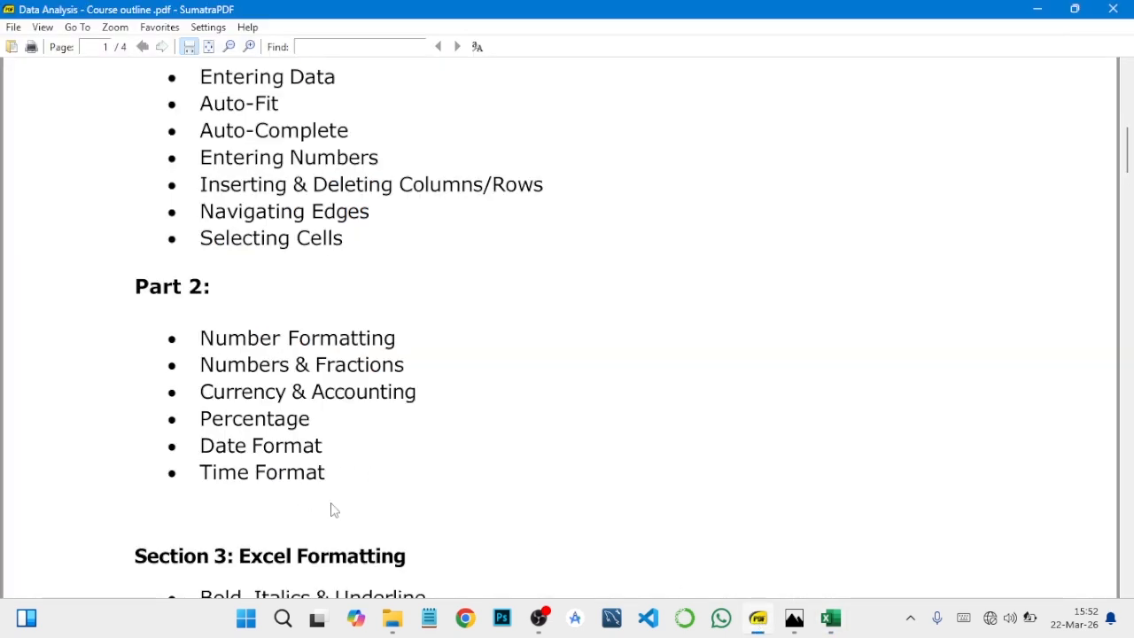
pyautogui.moveTo(751, 614)
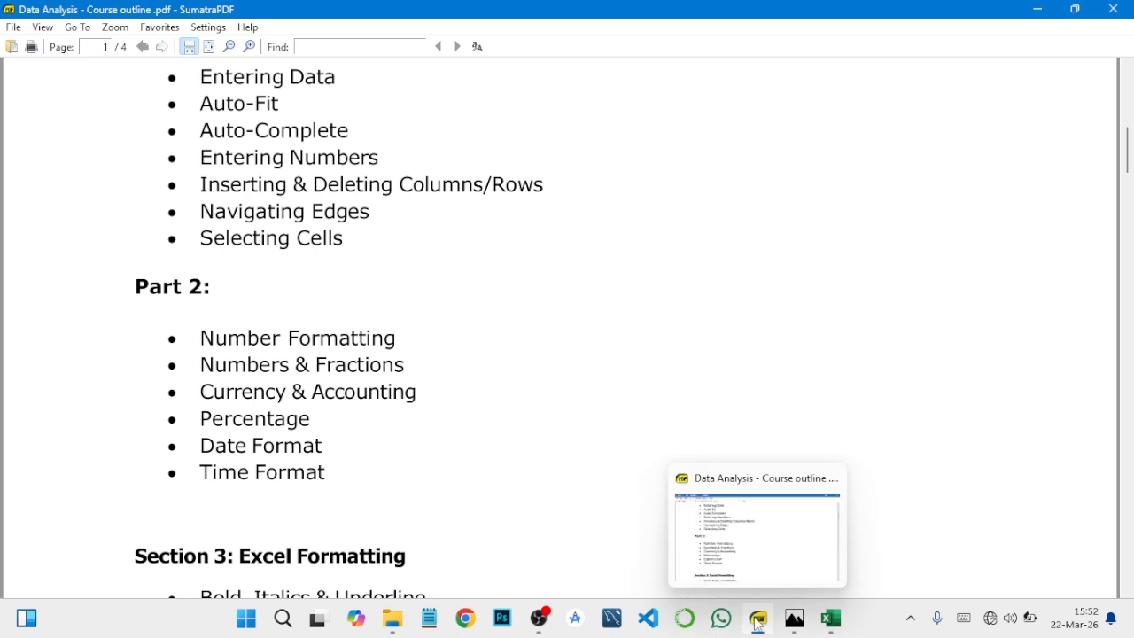
pyautogui.click(831, 618)
pyautogui.click(460, 418)
# - Enter the time as 2pm without a space in cell F2 and as 2 pm in F4, and check how each is stored
pyautogui.click(664, 254)
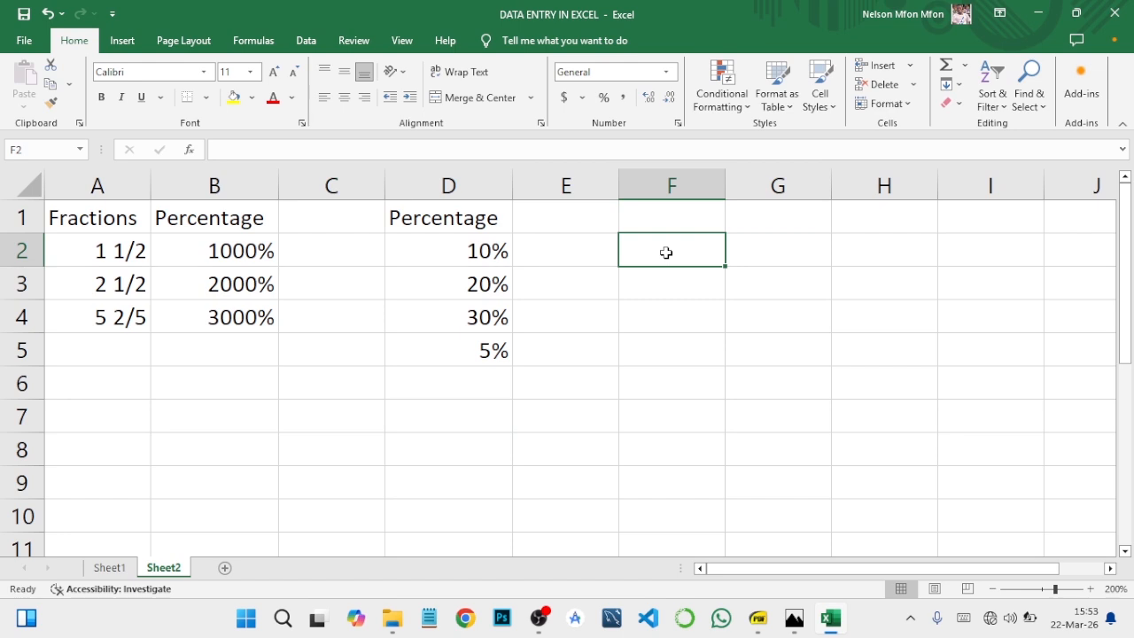
pyautogui.write('2pm')
pyautogui.press('Return')
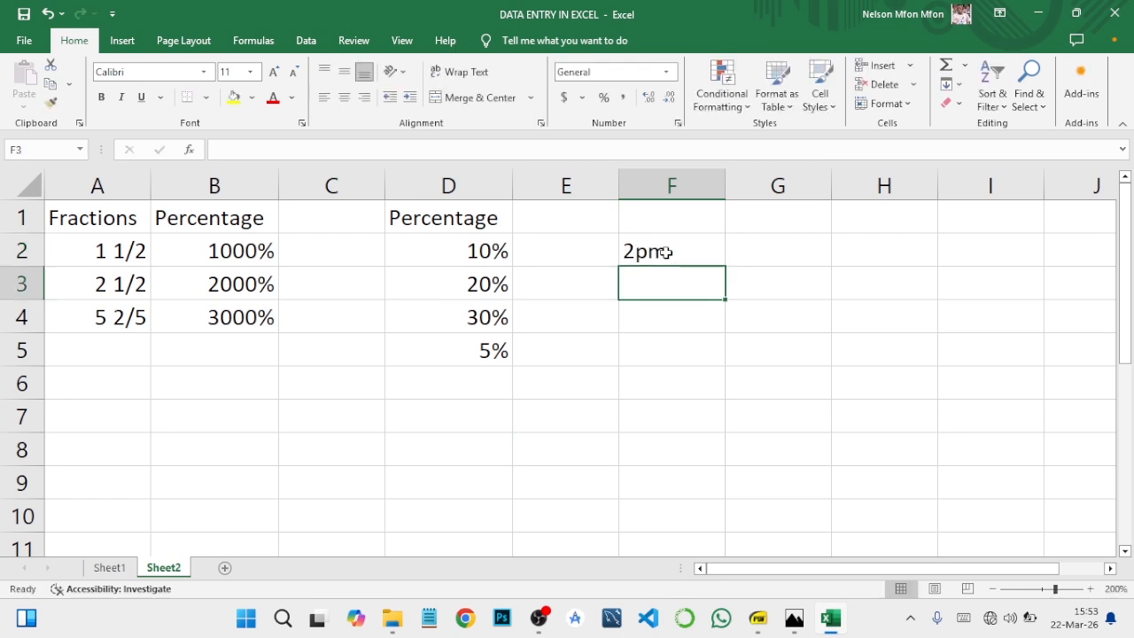
pyautogui.click(644, 255)
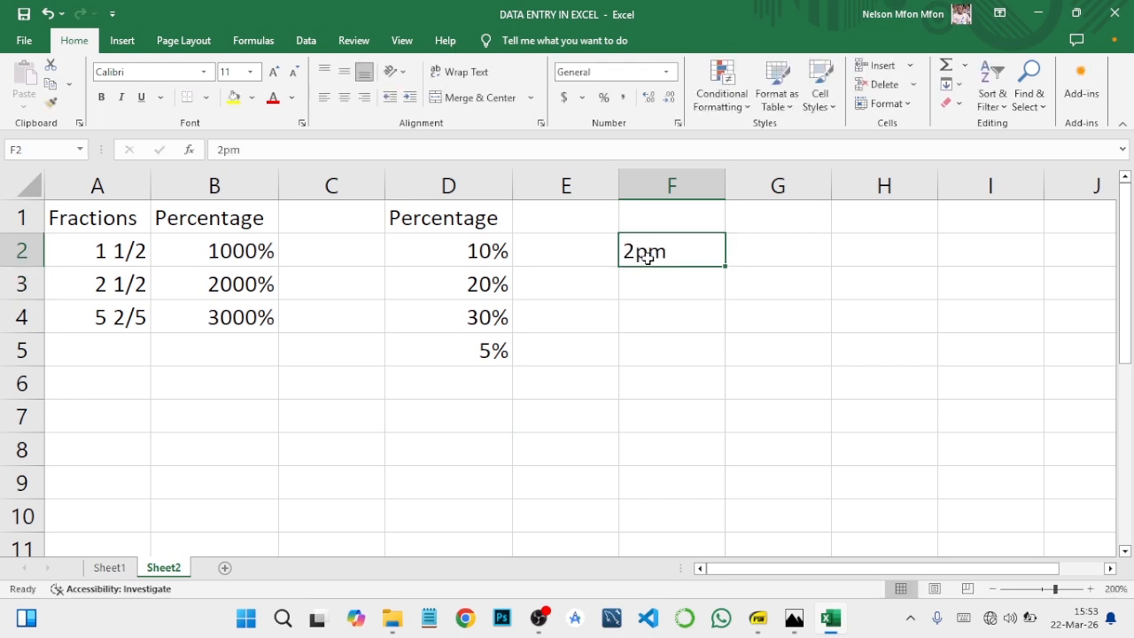
pyautogui.click(651, 312)
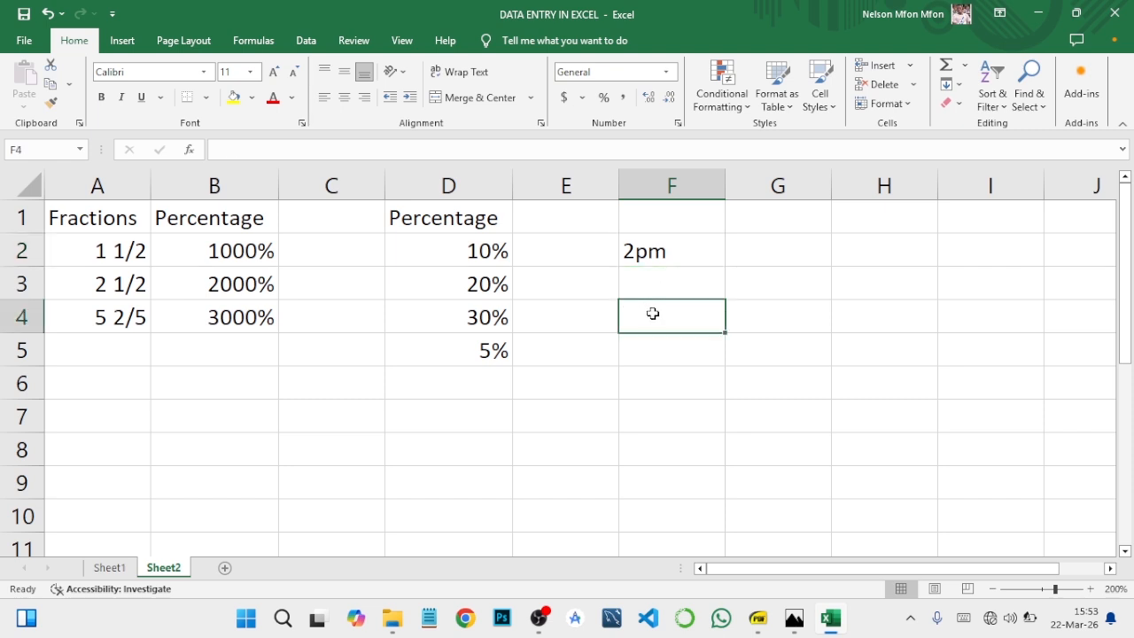
pyautogui.write('2 p')
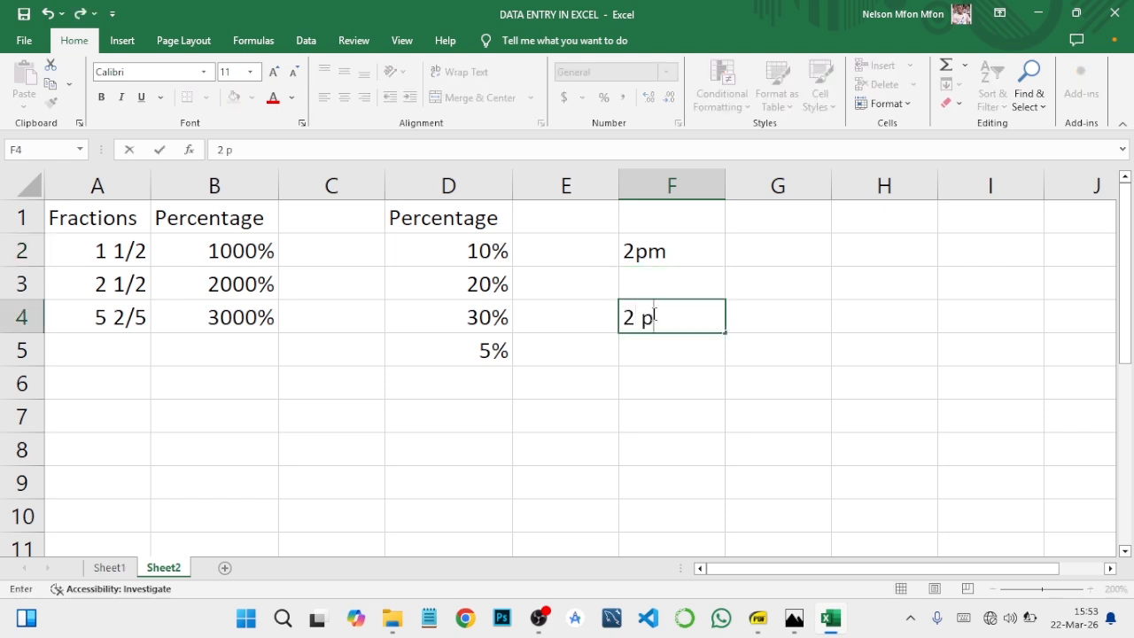
pyautogui.write('m')
pyautogui.press('Return')
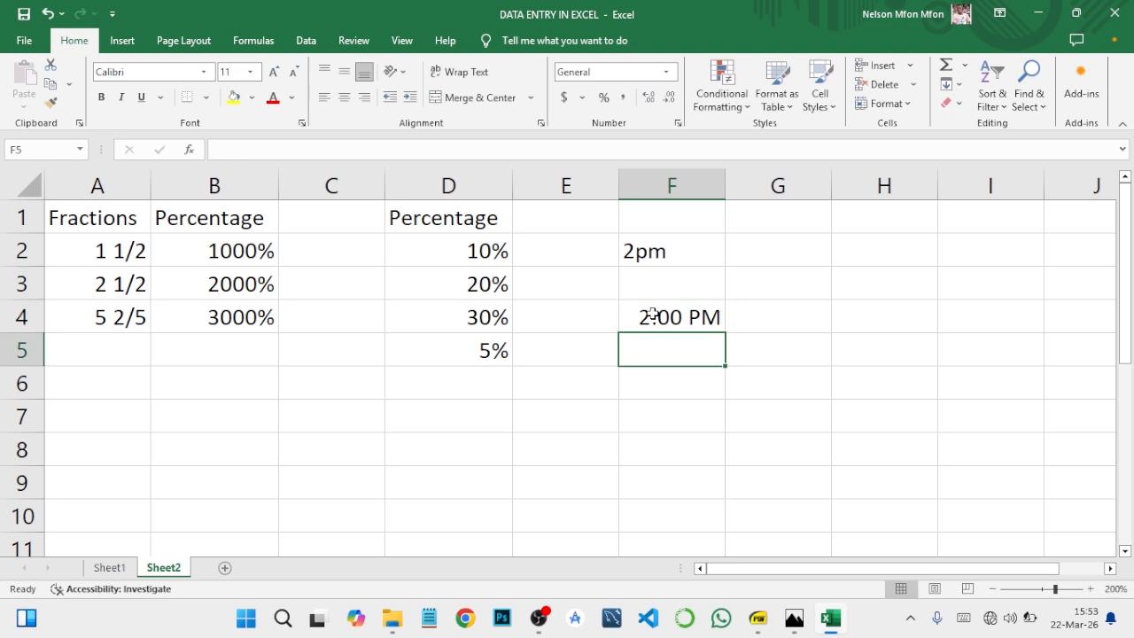
pyautogui.click(646, 314)
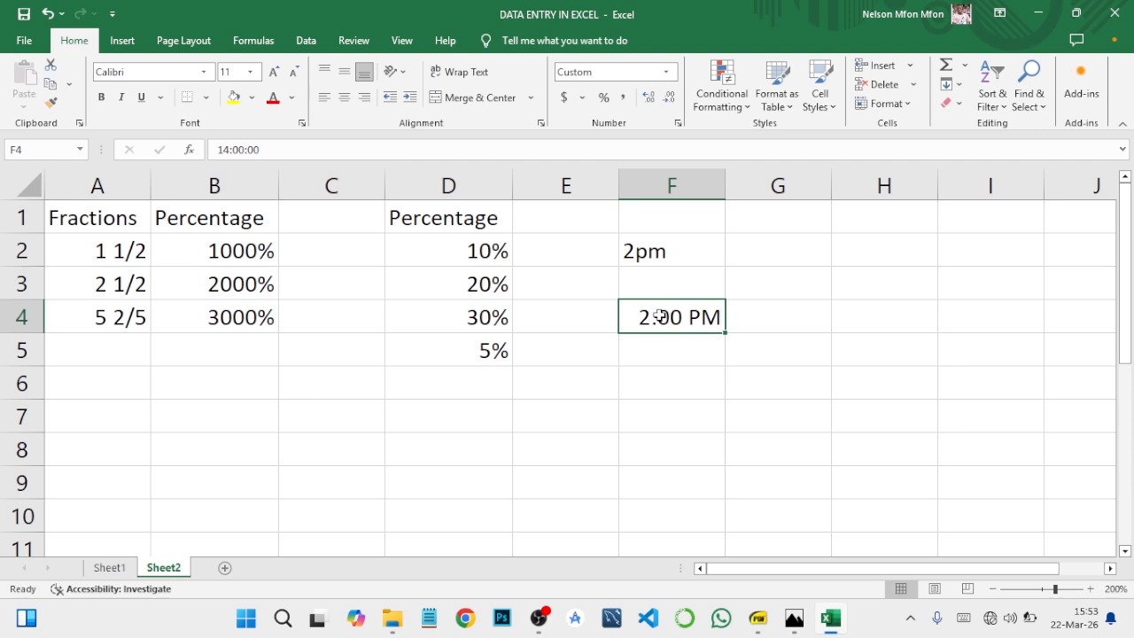
# - Enter the dates 1 jan in cell H3 and 1 jan 2023 in cell H6, and check how each is stored
pyautogui.click(859, 281)
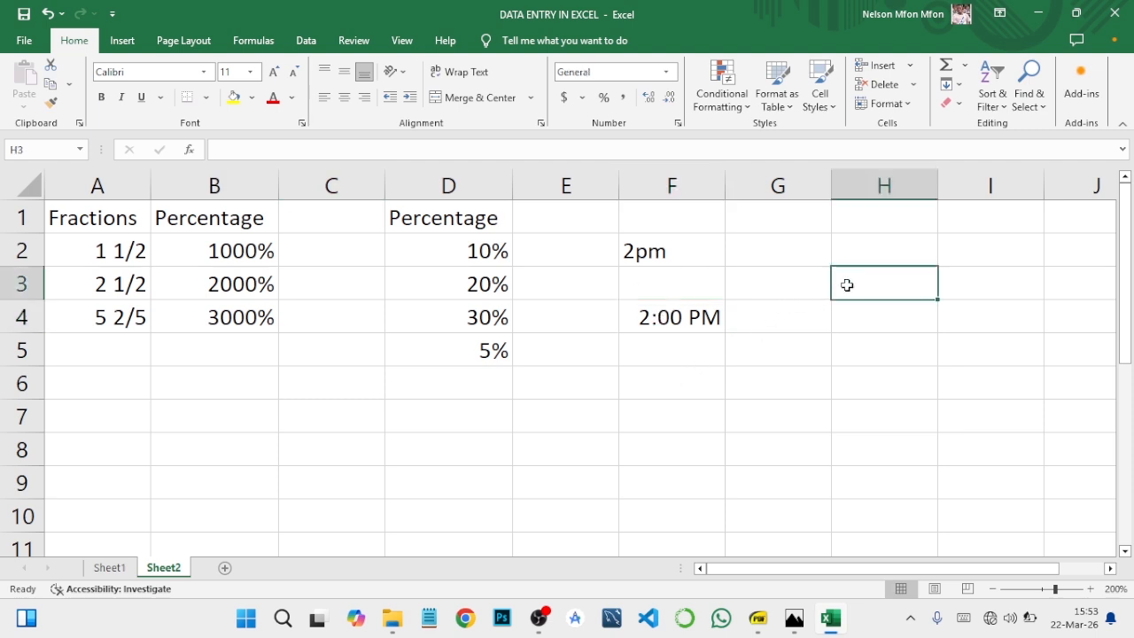
pyautogui.write('1 jan')
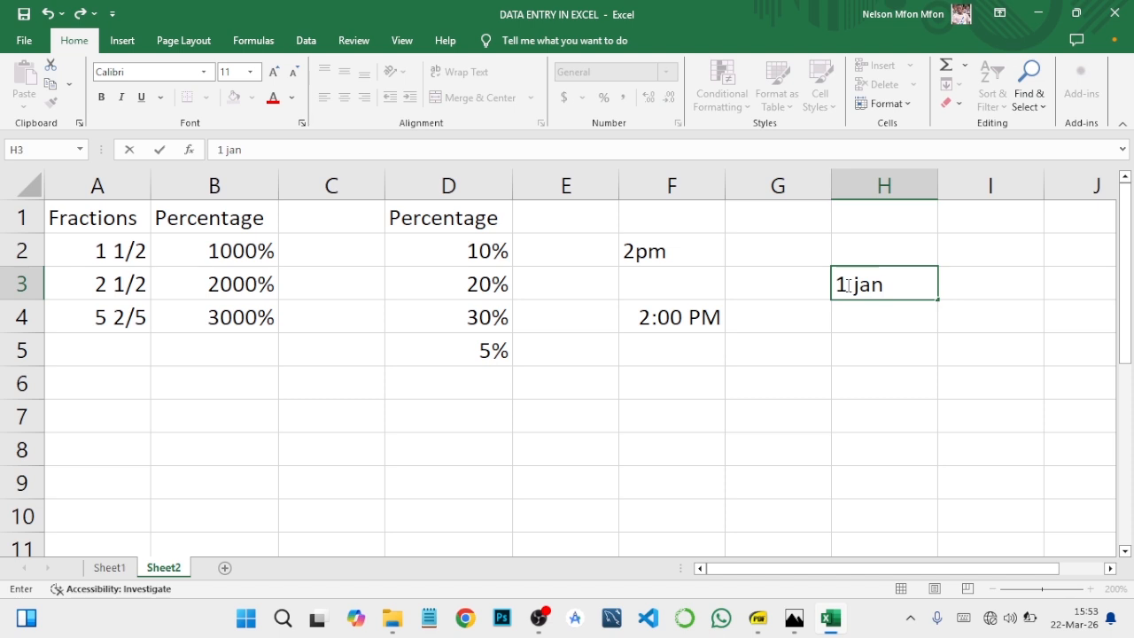
pyautogui.press('Return')
pyautogui.click(843, 285)
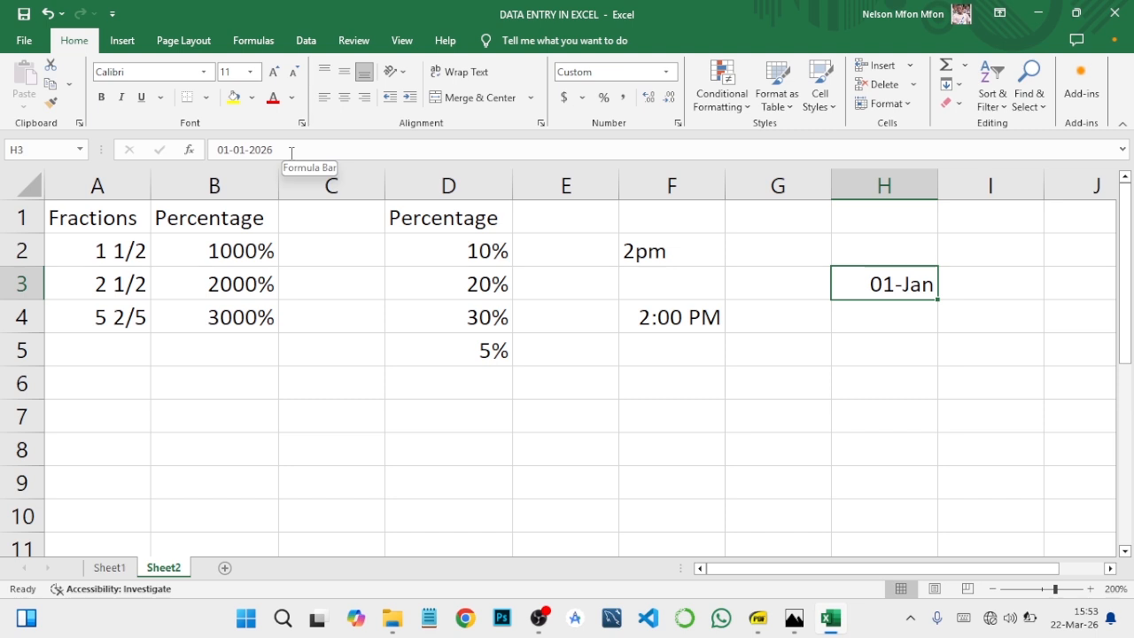
pyautogui.click(881, 383)
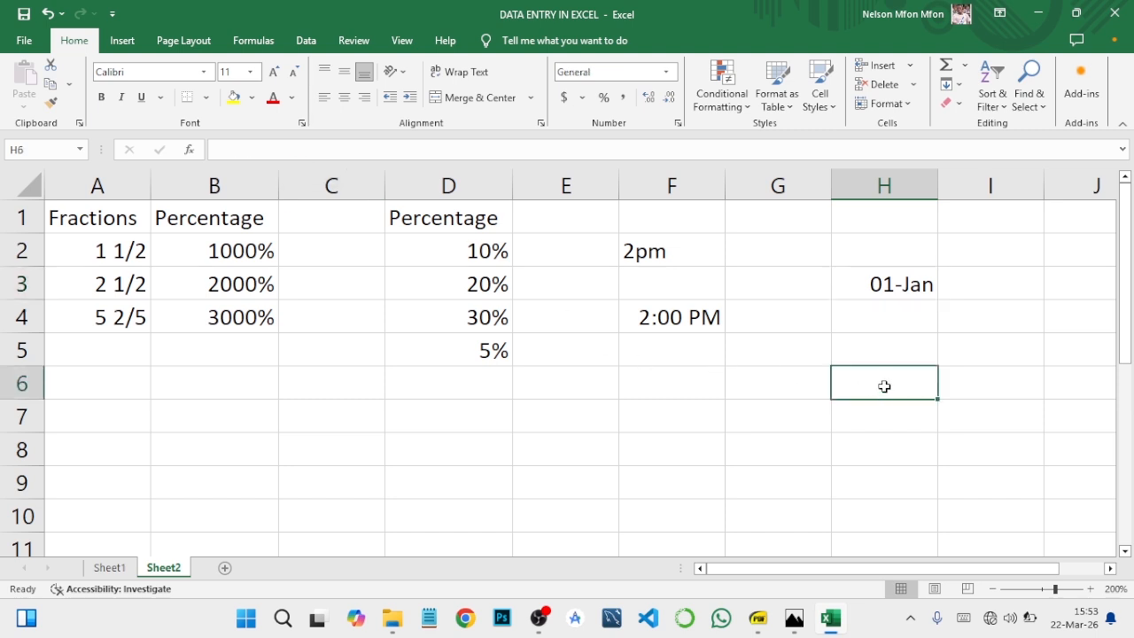
pyautogui.write('1 ja')
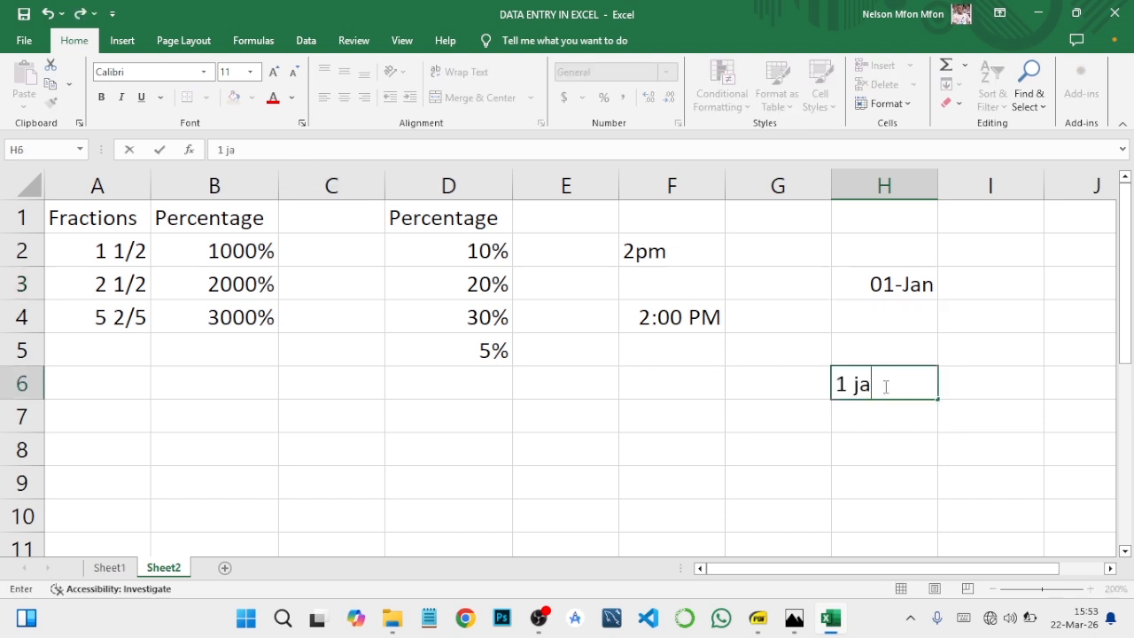
pyautogui.write('n 2023')
pyautogui.press('Return')
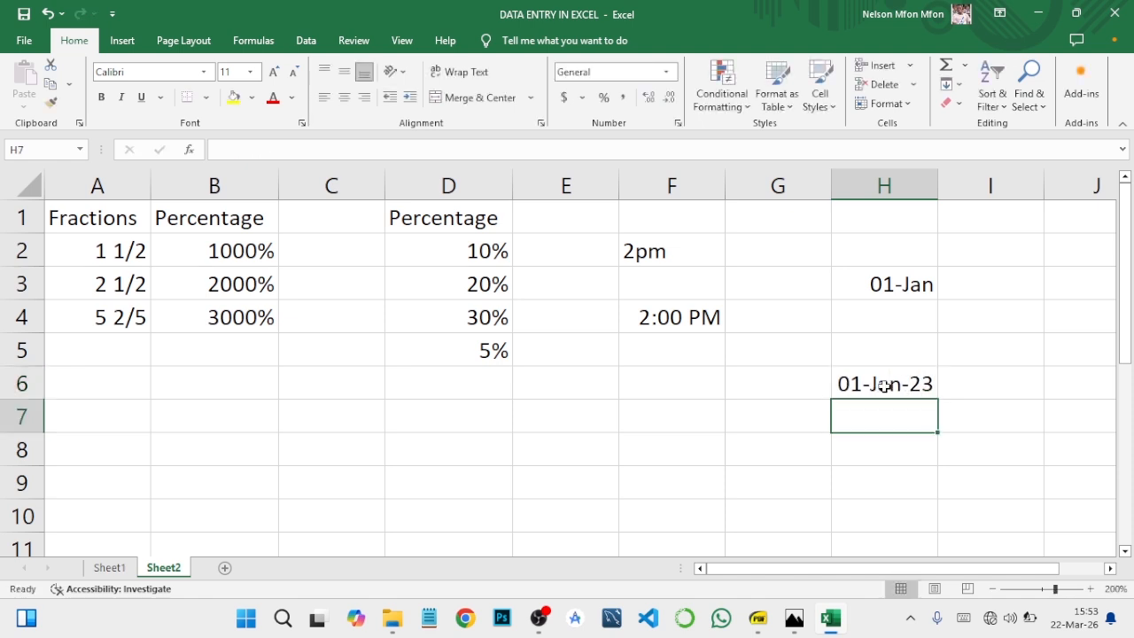
pyautogui.click(884, 382)
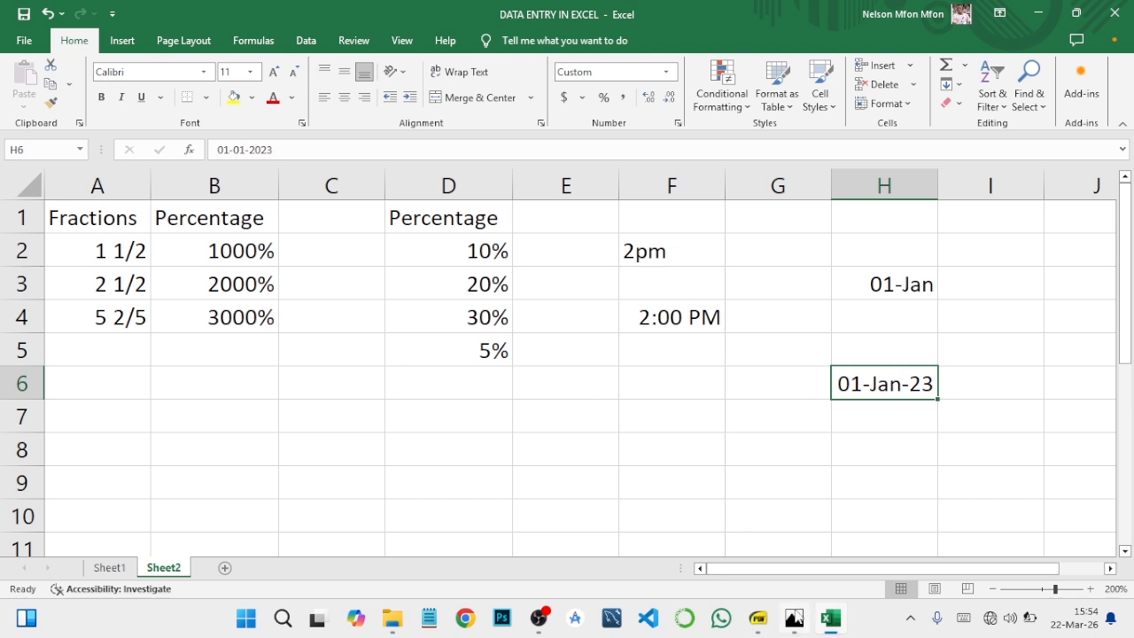
# - Switch to the course outline PDF in SumatraPDF to review the Part 2 topics and what follows them
pyautogui.click(758, 619)
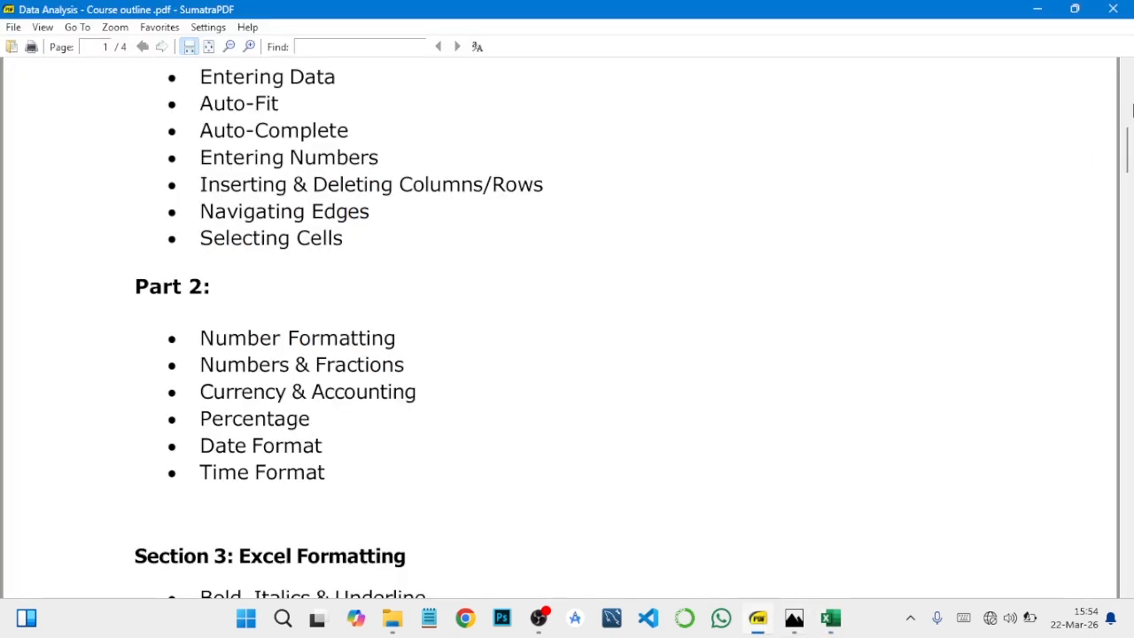